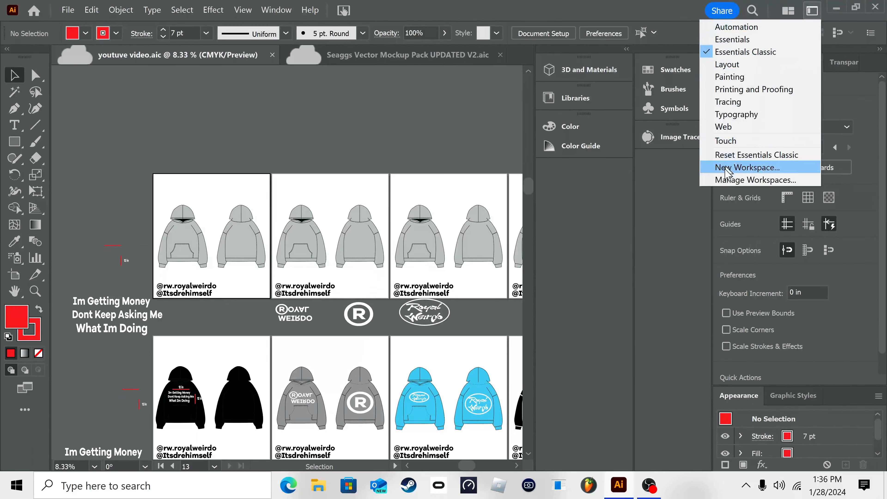
pyautogui.click(311, 143)
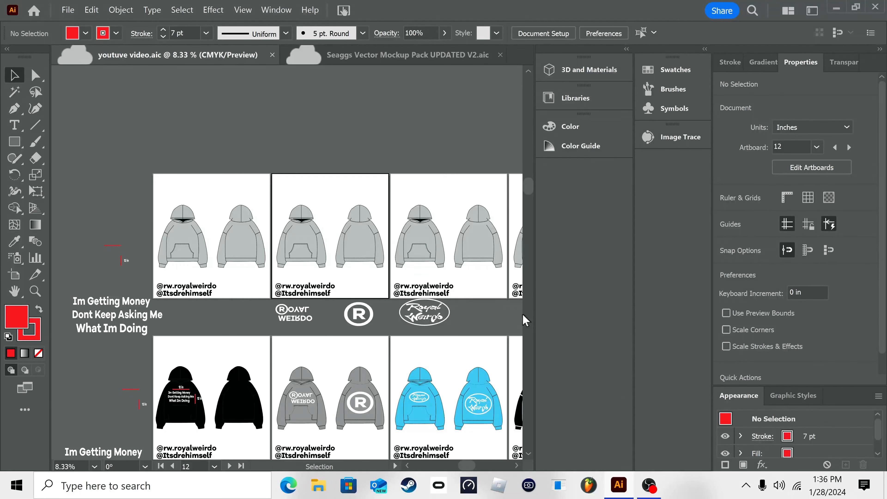
pyautogui.click(812, 11)
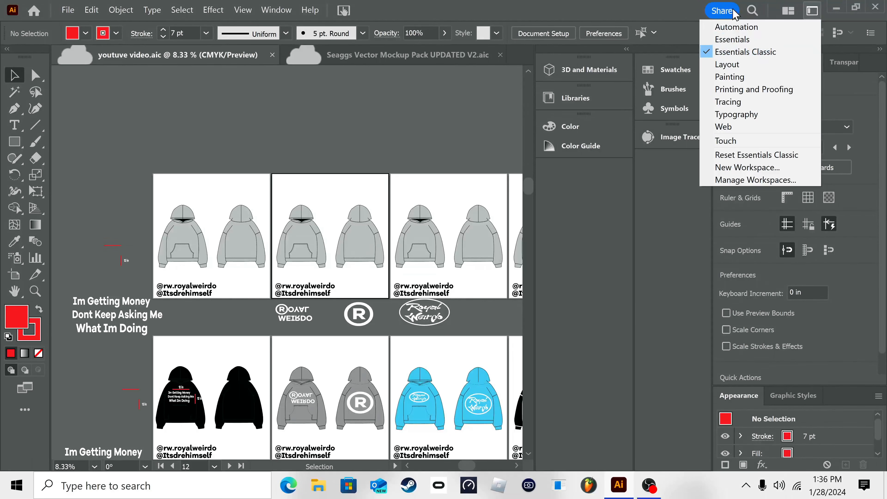
pyautogui.click(816, 7)
pyautogui.click(816, 11)
pyautogui.click(603, 3)
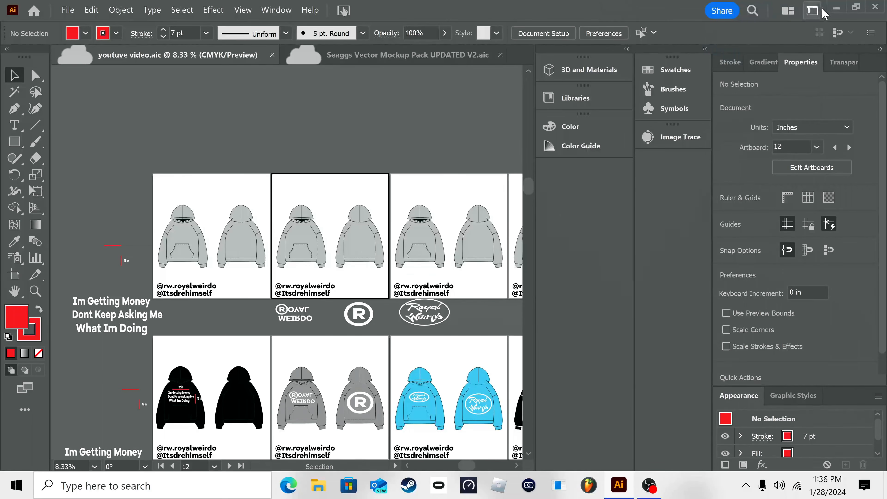
# Step: Try the Layout and Essentials workspaces, and return to the Essentials Classic workspace
pyautogui.click(810, 12)
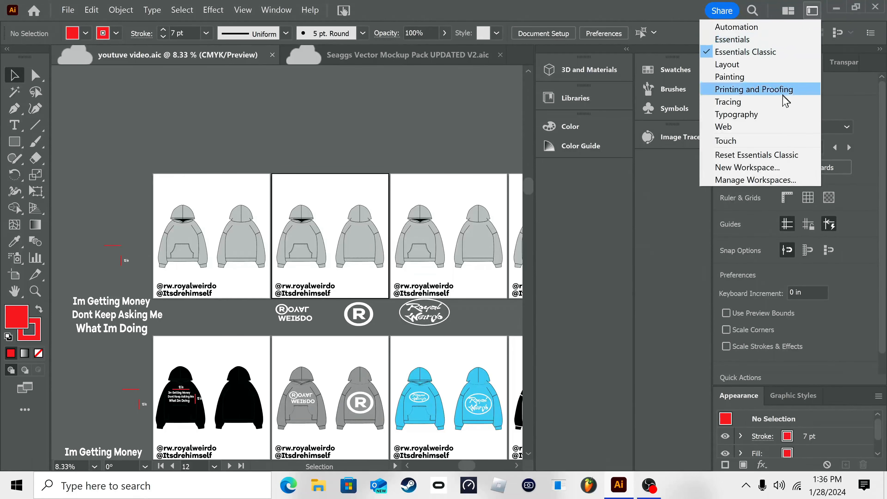
pyautogui.click(784, 65)
pyautogui.click(811, 14)
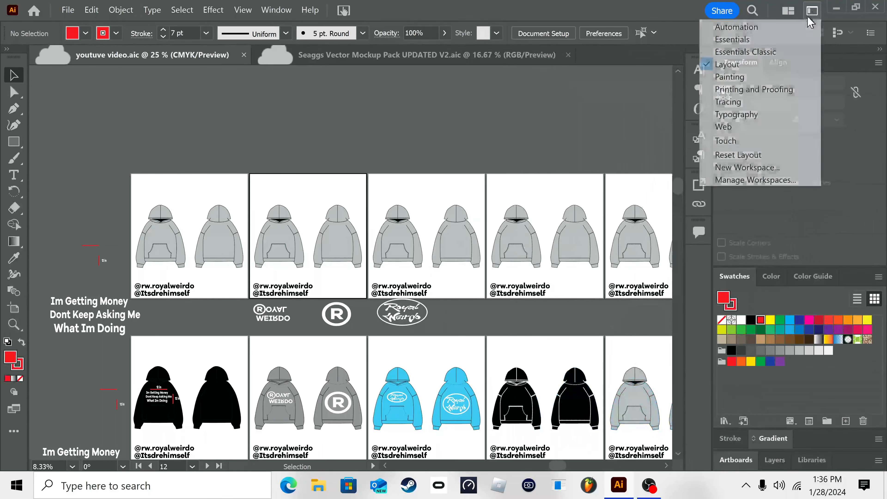
pyautogui.click(779, 40)
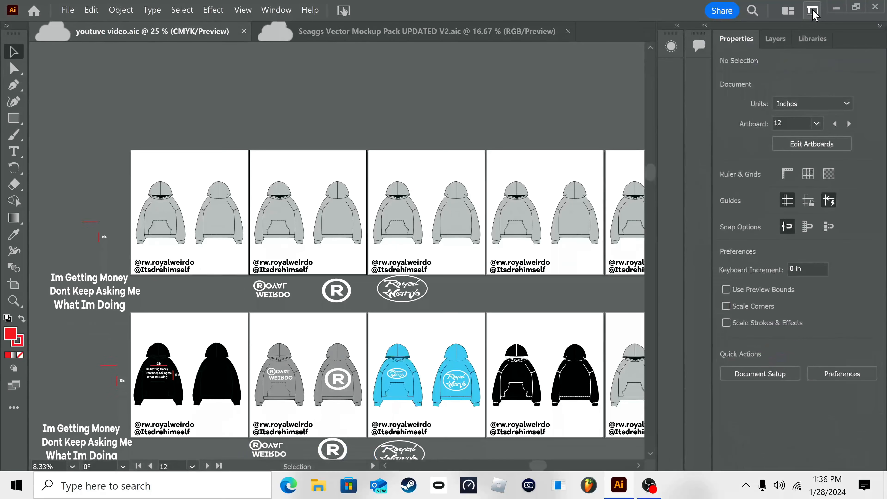
pyautogui.click(814, 14)
pyautogui.click(778, 53)
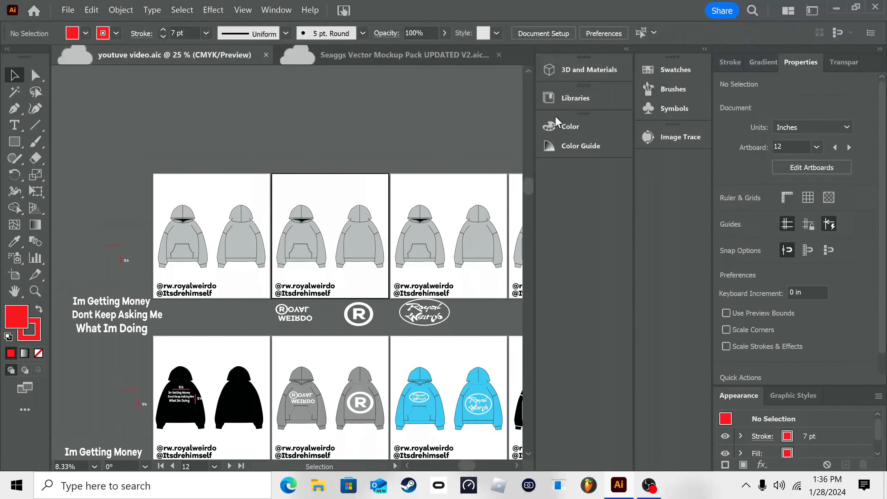
pyautogui.hscroll(3, 349, 157)
pyautogui.rightClick(243, 162)
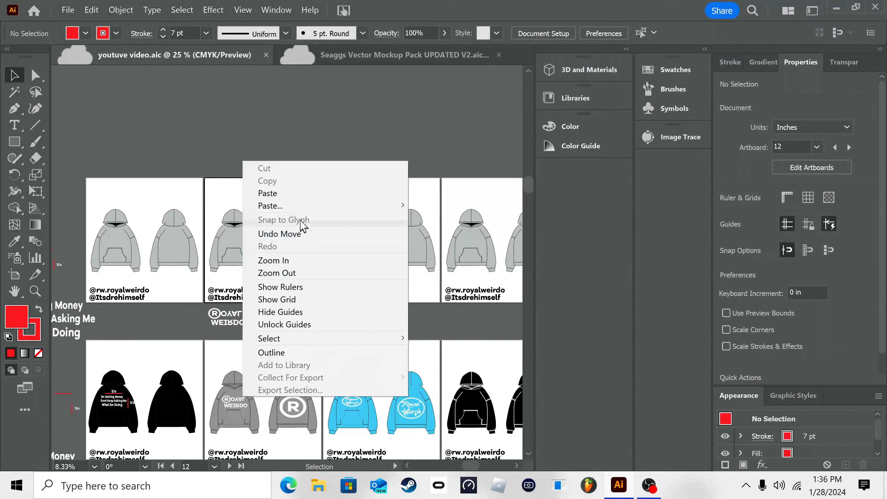
pyautogui.click(211, 116)
pyautogui.moveTo(186, 241); pyautogui.dragTo(302, 259)
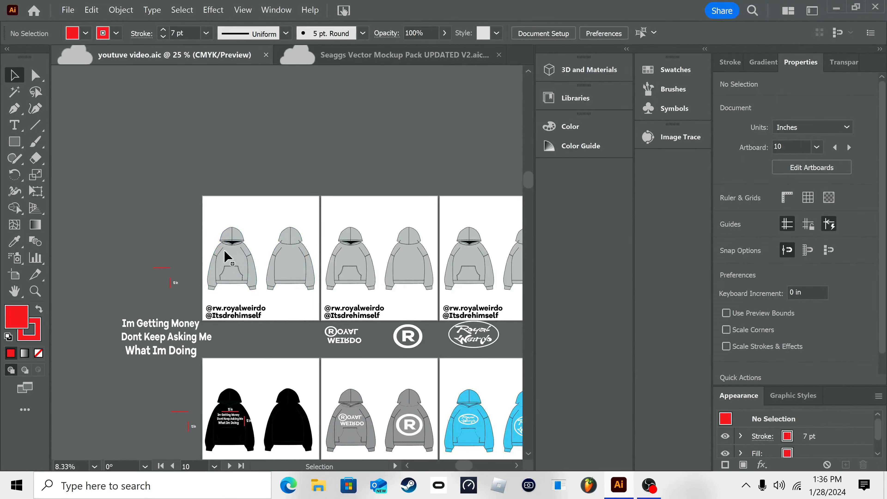
pyautogui.click(249, 279)
pyautogui.click(300, 311)
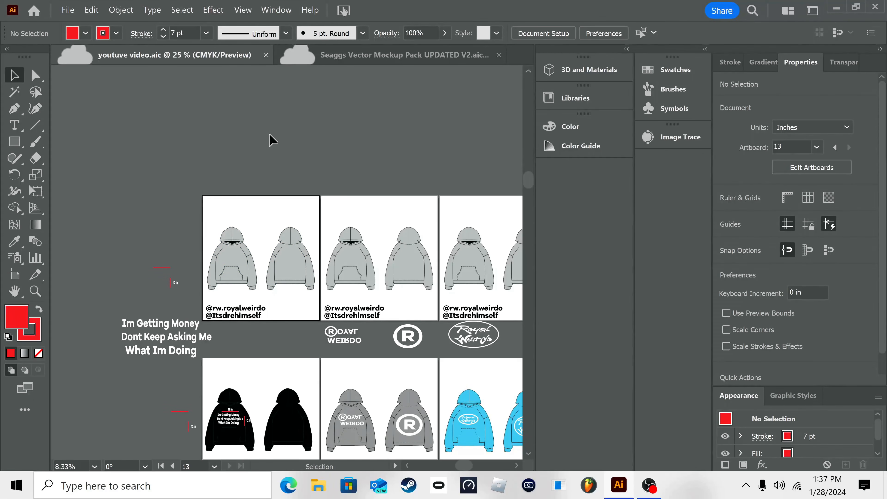
# Step: Examine the garment, headwear, eyewear and bag templates throughout the Seaggs Vector Mockup Pack document
pyautogui.click(319, 56)
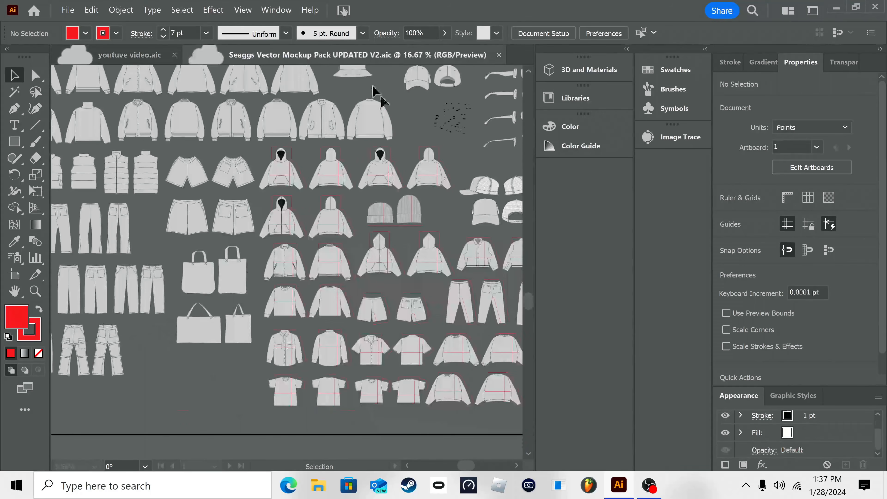
pyautogui.moveTo(193, 198); pyautogui.dragTo(217, 196)
pyautogui.moveTo(162, 169); pyautogui.dragTo(325, 258)
pyautogui.moveTo(261, 234); pyautogui.dragTo(245, 287)
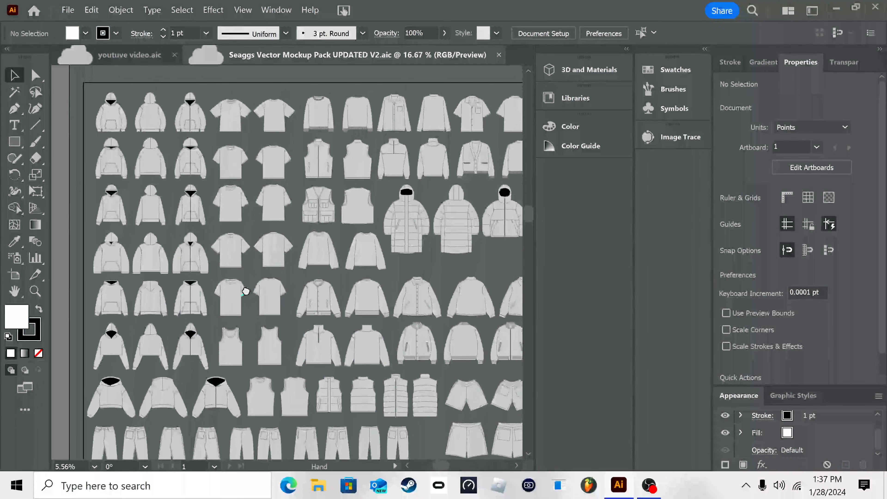
pyautogui.moveTo(440, 154); pyautogui.dragTo(327, 140)
pyautogui.moveTo(338, 186); pyautogui.dragTo(169, 157)
pyautogui.moveTo(462, 208); pyautogui.dragTo(231, 103)
pyautogui.moveTo(250, 273); pyautogui.dragTo(315, 369)
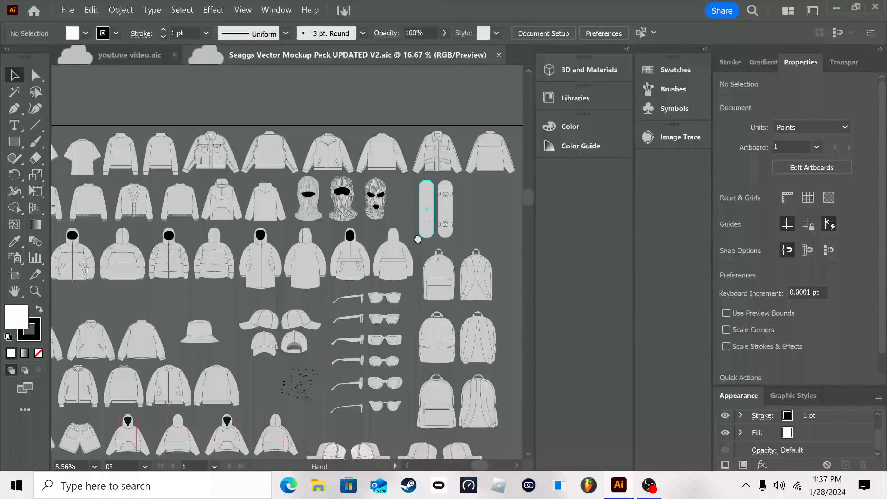
pyautogui.moveTo(418, 239); pyautogui.dragTo(436, 262)
pyautogui.moveTo(272, 240); pyautogui.dragTo(404, 228)
pyautogui.moveTo(305, 245); pyautogui.dragTo(427, 138)
pyautogui.moveTo(253, 254); pyautogui.dragTo(420, 154)
pyautogui.moveTo(317, 316); pyautogui.dragTo(346, 256)
pyautogui.moveTo(487, 254); pyautogui.dragTo(403, 241)
# Step: Return to the youtuve video document and enlarge the view of the first hoodie artboards
pyautogui.click(126, 55)
pyautogui.rightClick(253, 130)
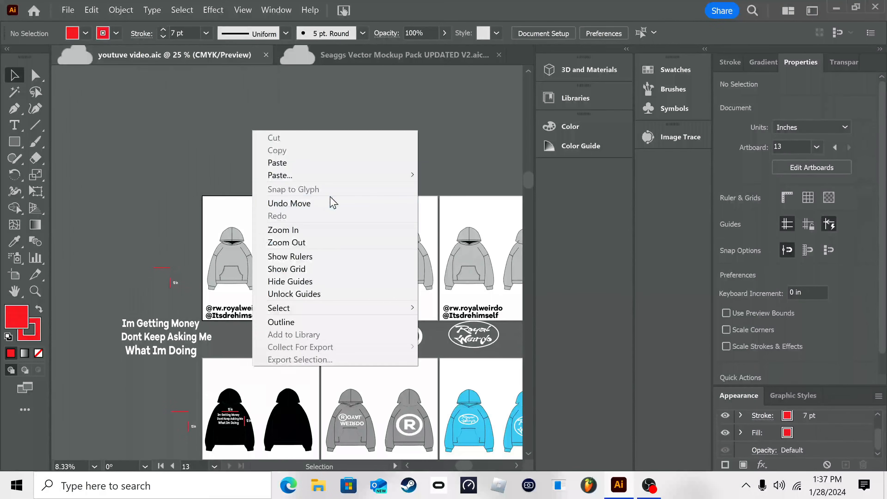
pyautogui.click(341, 230)
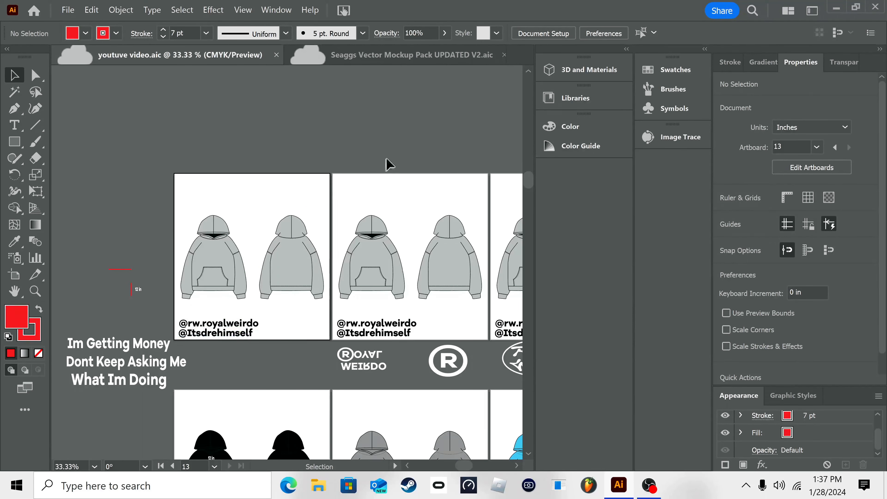
# Step: Look over the upper rows of the mockup pack document again and go back to the hoodie artboards
pyautogui.click(399, 56)
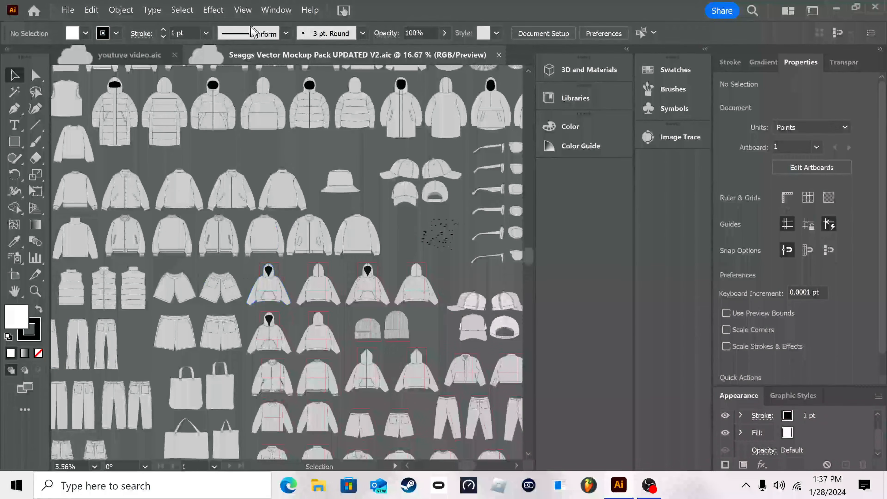
pyautogui.scroll(5, 290, 196)
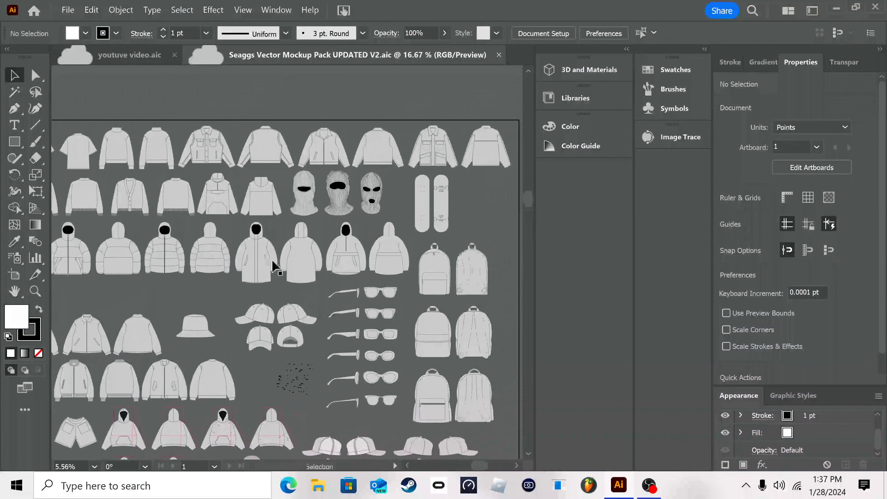
pyautogui.click(129, 55)
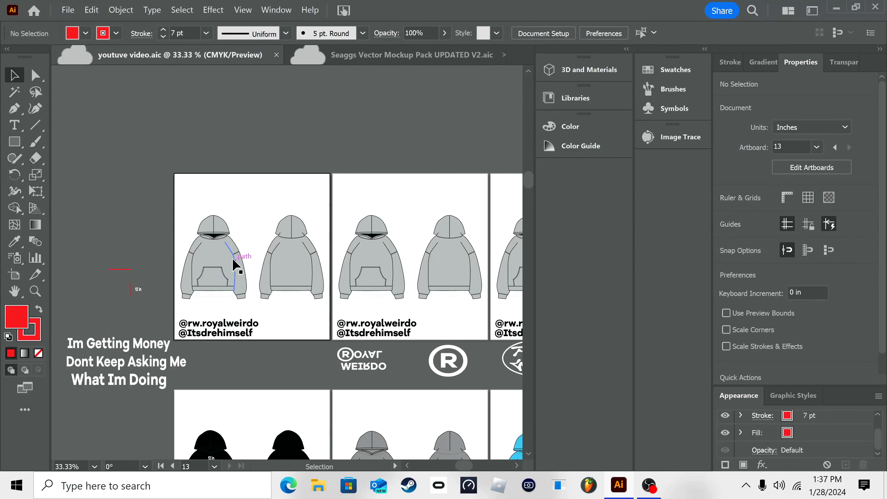
# Step: Fill the hoodie group on the first artboard with black, after trying brown, pink and radial gradient swatches
pyautogui.click(233, 268)
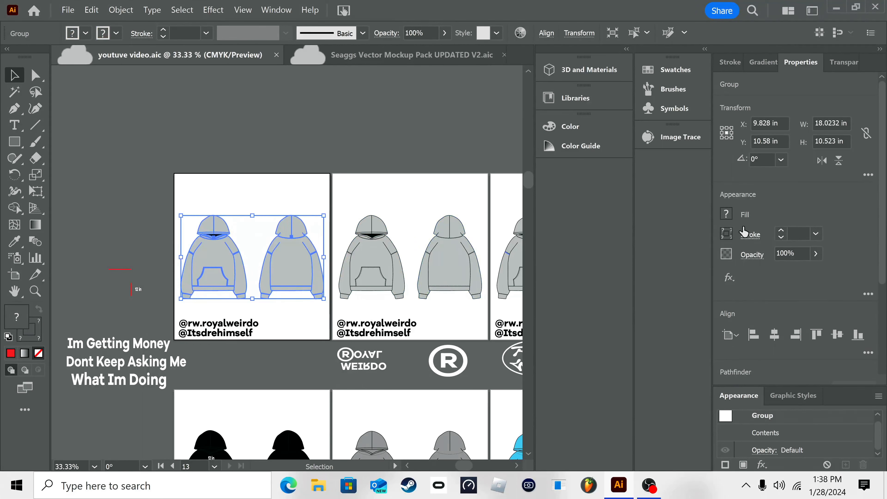
pyautogui.click(726, 215)
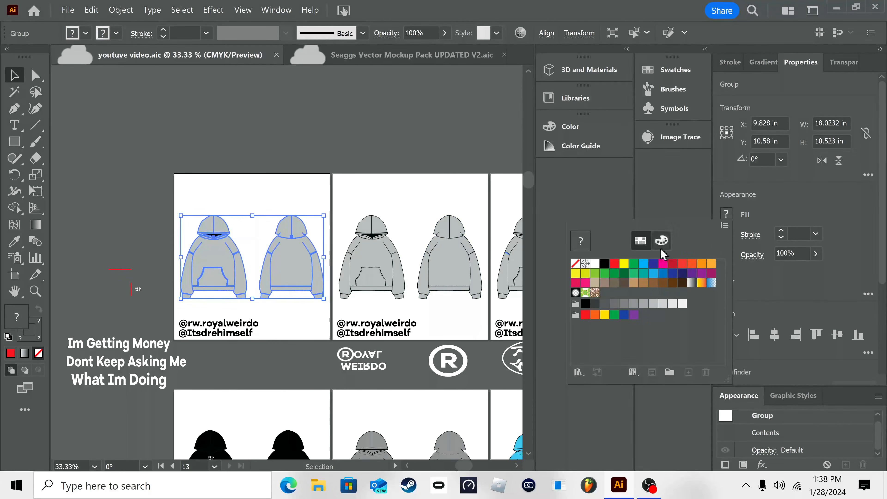
pyautogui.click(794, 214)
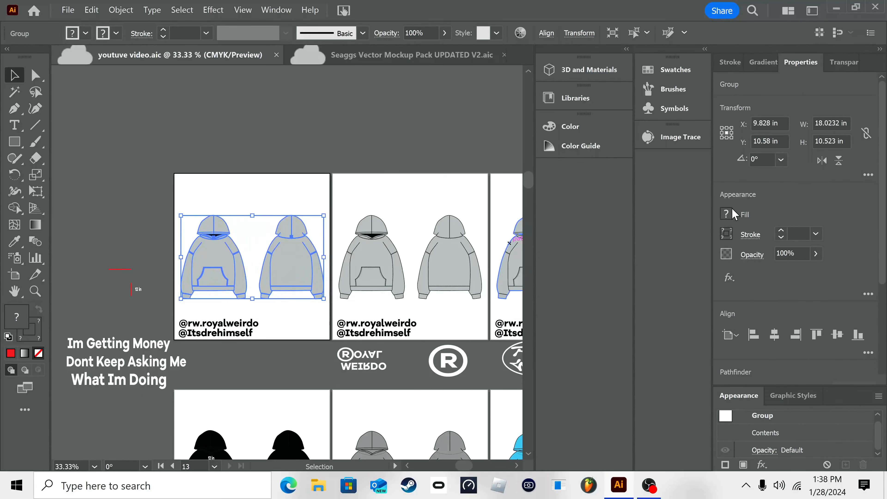
pyautogui.click(726, 214)
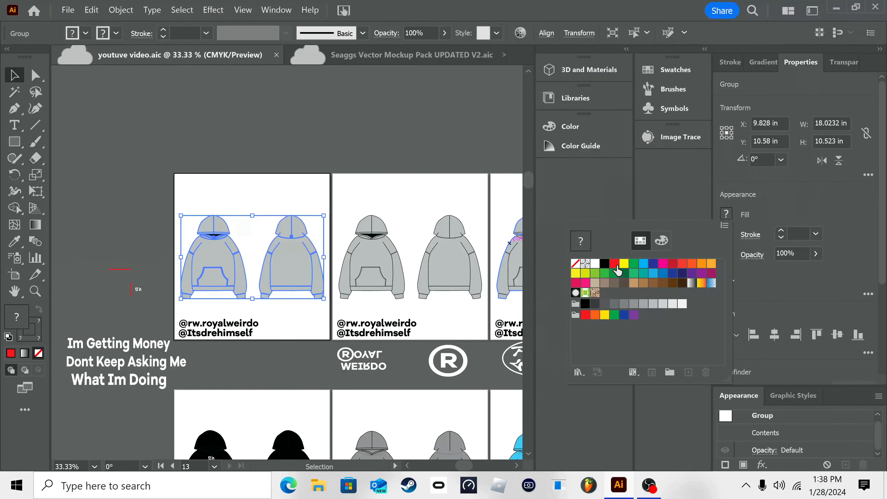
pyautogui.click(604, 263)
pyautogui.click(614, 263)
pyautogui.click(634, 262)
pyautogui.click(624, 263)
pyautogui.click(653, 283)
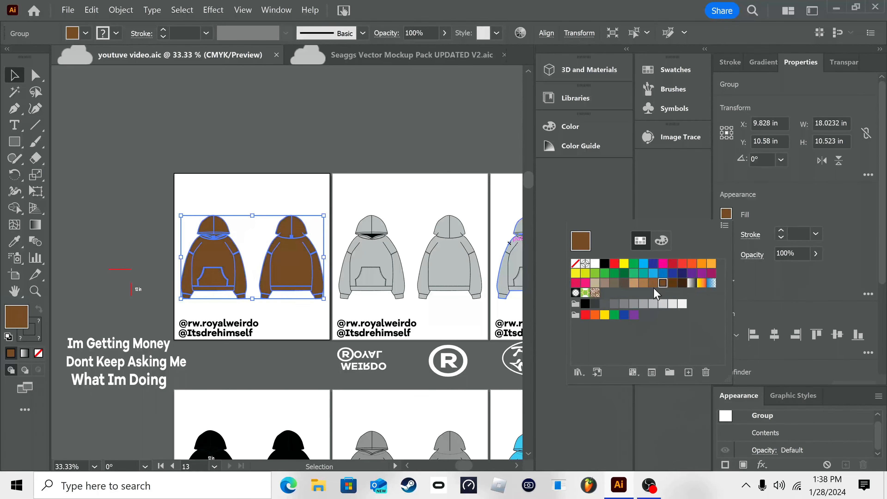
pyautogui.click(575, 292)
pyautogui.click(586, 284)
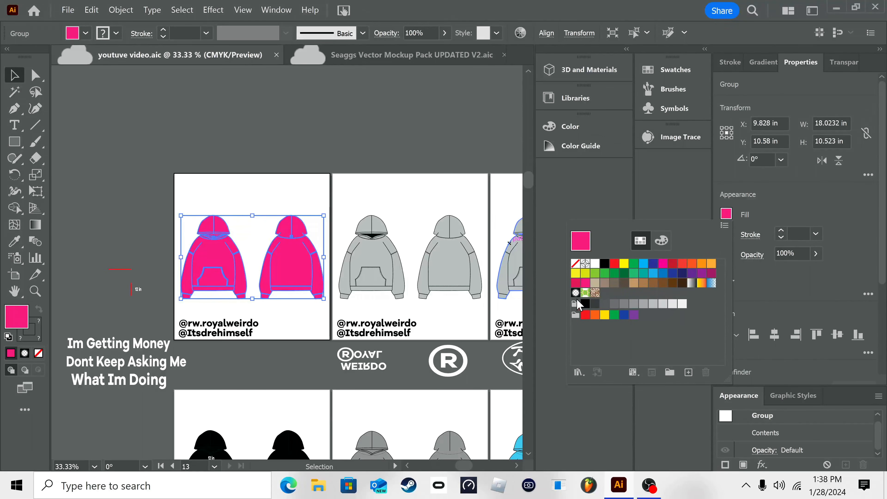
pyautogui.click(576, 292)
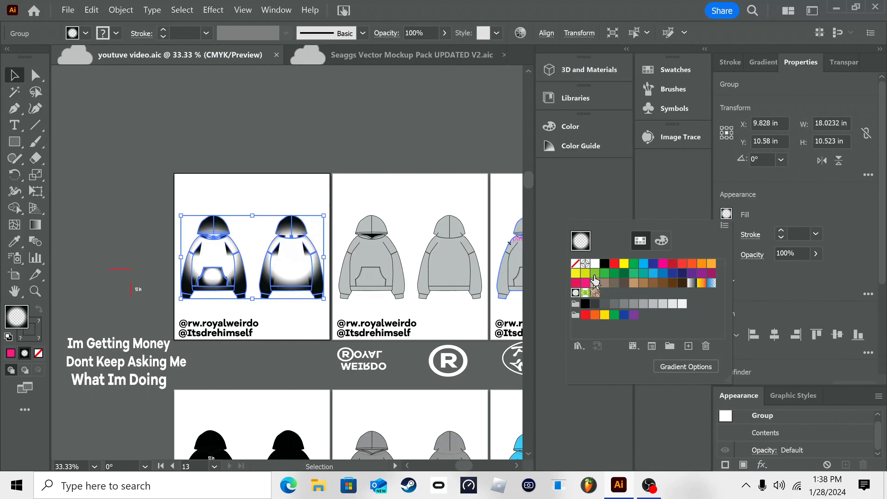
pyautogui.click(605, 267)
# Step: Try a light yellow FFF483 fill from the Color Mixer on the hoodie group, and return it to black
pyautogui.click(665, 243)
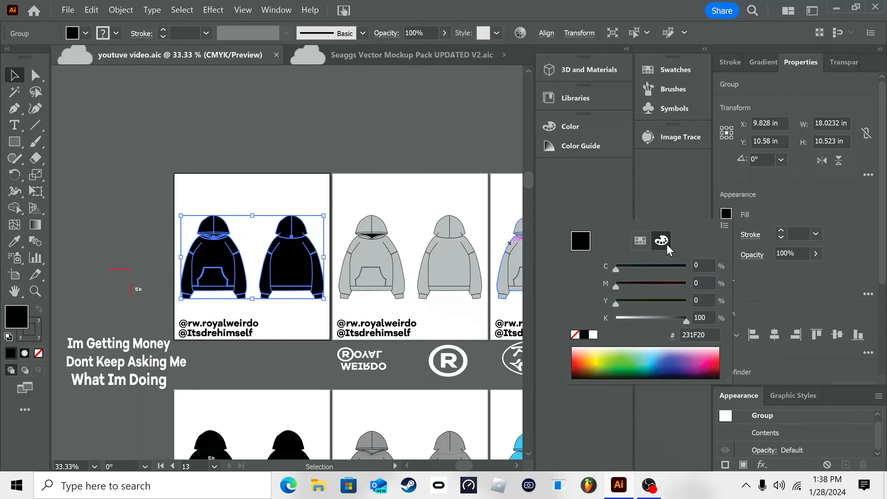
pyautogui.click(641, 241)
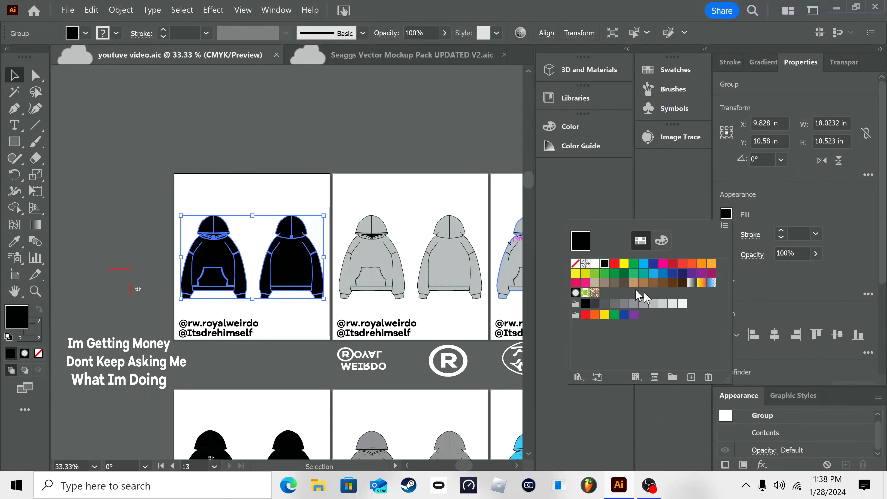
pyautogui.click(662, 241)
pyautogui.moveTo(664, 362); pyautogui.dragTo(596, 349)
pyautogui.moveTo(620, 286)
pyautogui.mouseDown()
pyautogui.moveTo(706, 291)
pyautogui.moveTo(605, 293)
pyautogui.mouseUp()
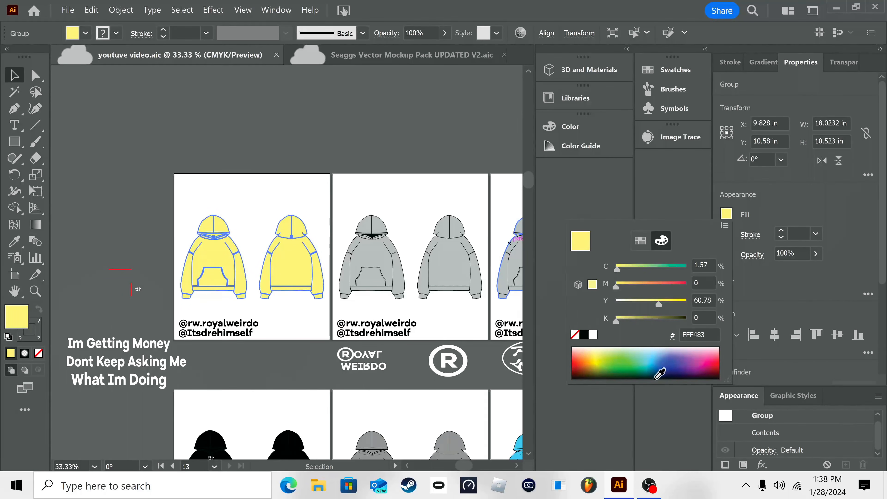
pyautogui.click(642, 241)
pyautogui.click(604, 265)
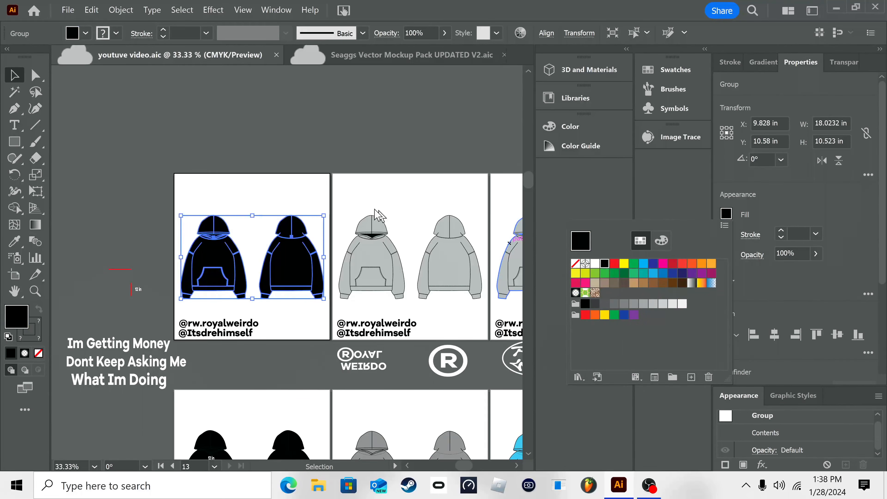
pyautogui.click(188, 123)
pyautogui.click(279, 154)
# Step: Place a copy of the white three-line "Im Getting Money" text, about 7 in wide, on the chest of the black front hoodie
pyautogui.moveTo(422, 237); pyautogui.dragTo(282, 121)
pyautogui.hscroll(5, 384, 349)
pyautogui.hscroll(5, 398, 357)
pyautogui.hscroll(-15, 394, 350)
pyautogui.scroll(5, 349, 262)
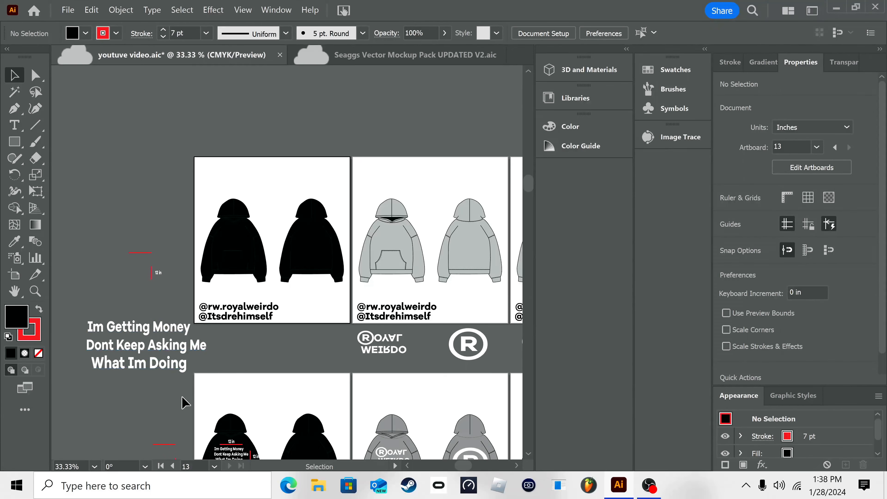
pyautogui.click(95, 318)
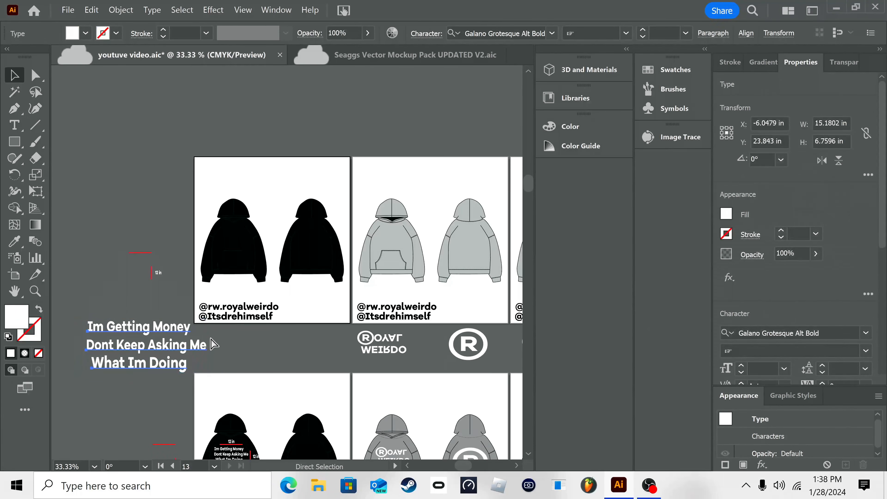
pyautogui.hotkey('ctrl', 'c')
pyautogui.hotkey('ctrl', 'v')
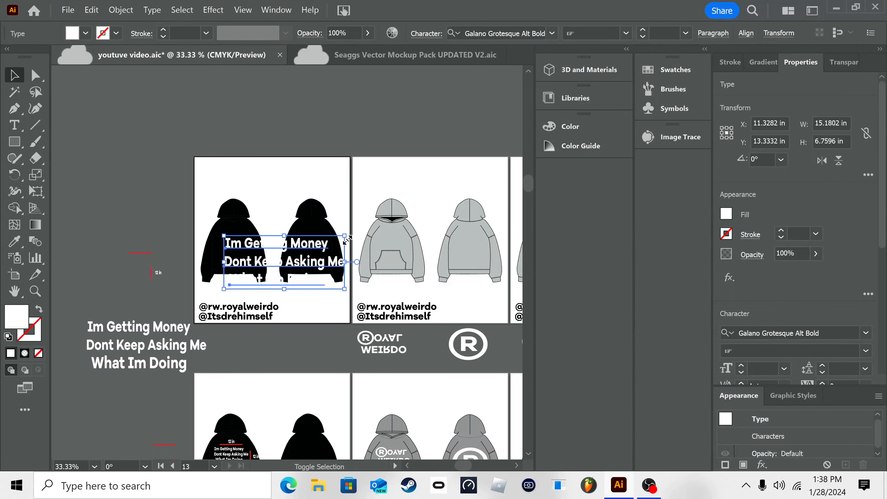
pyautogui.moveTo(348, 240); pyautogui.dragTo(273, 267)
pyautogui.moveTo(246, 288); pyautogui.dragTo(237, 254)
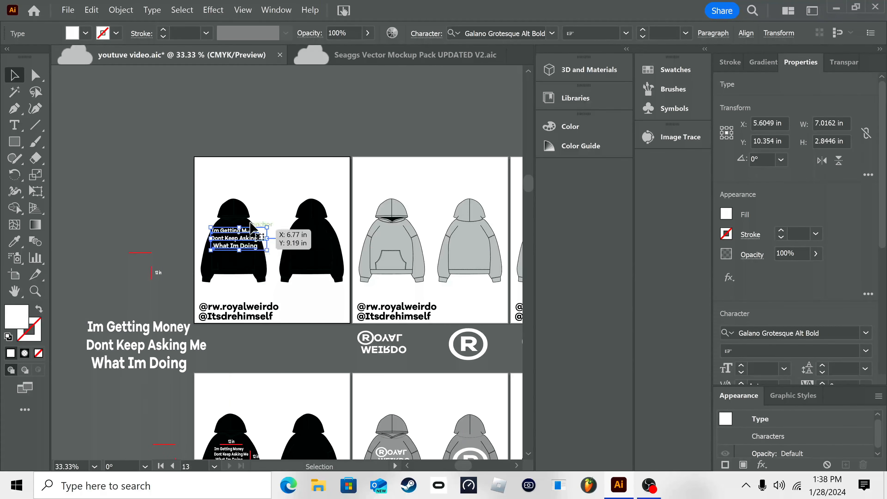
# Step: Try repositioning the three-line text on the black front hoodie, and undo the moves
pyautogui.rightClick(217, 150)
pyautogui.click(256, 251)
pyautogui.rightClick(264, 197)
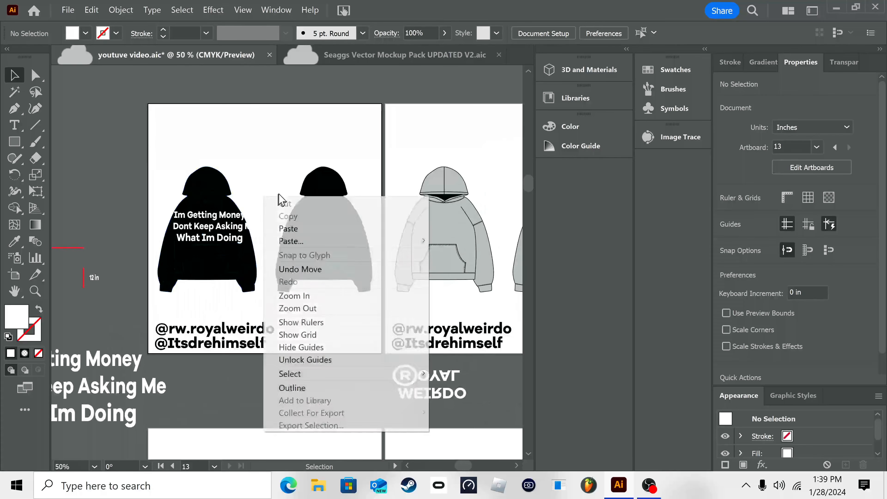
pyautogui.click(297, 296)
pyautogui.click(210, 203)
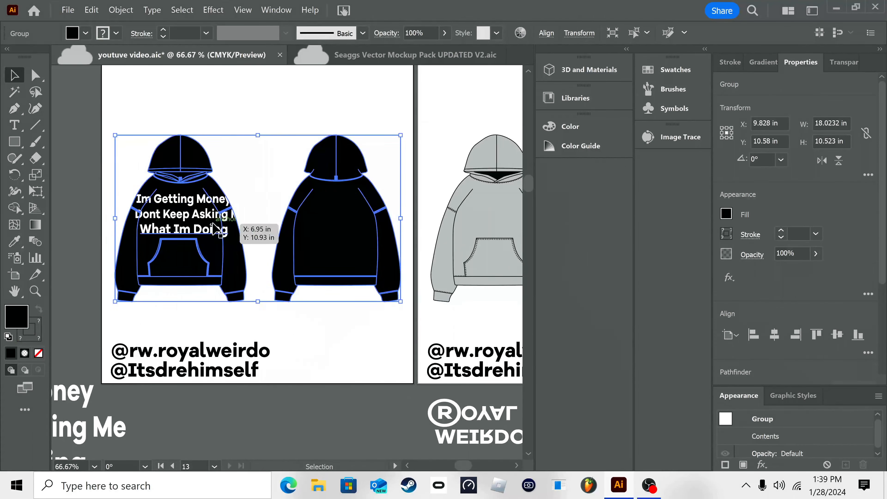
pyautogui.click(211, 225)
pyautogui.moveTo(228, 237); pyautogui.dragTo(260, 230)
pyautogui.hotkey('ctrl', 'z')
pyautogui.hotkey('ctrl', 'z')
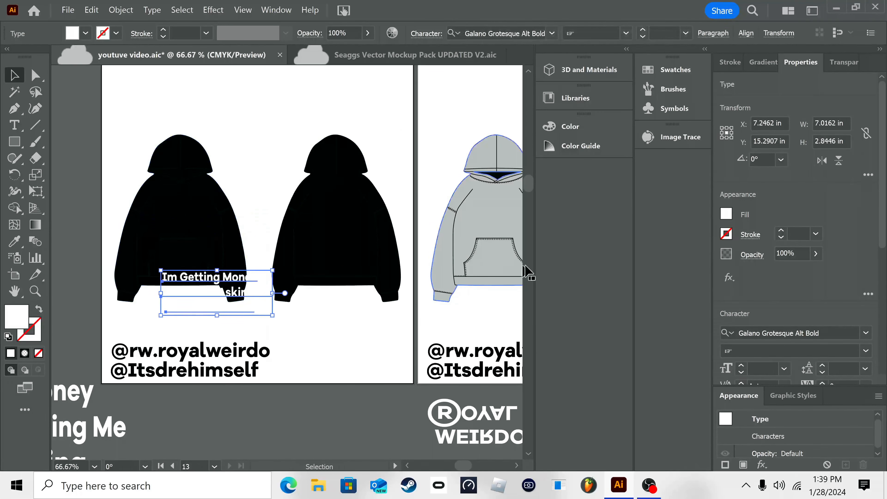
# Step: Group the three white text lines and move the group onto the chest of the black front hoodie
pyautogui.scroll(-3, 775, 288)
pyautogui.scroll(-3, 776, 293)
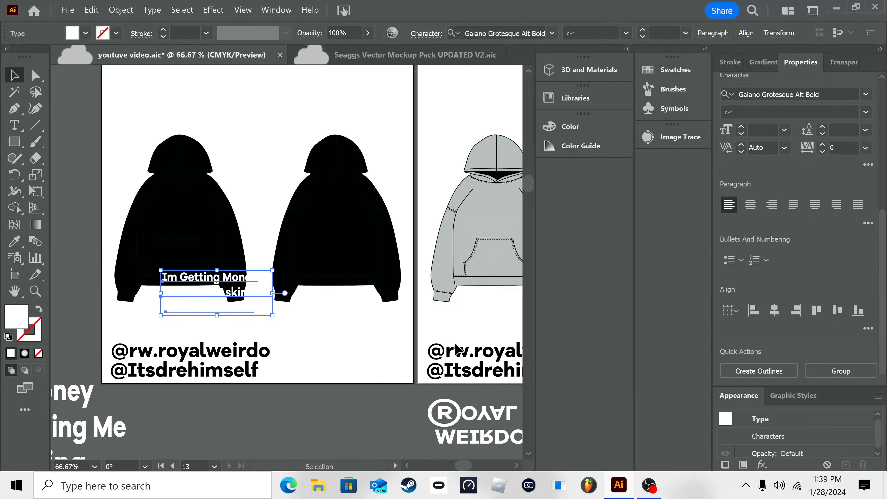
pyautogui.click(838, 370)
pyautogui.moveTo(252, 285); pyautogui.dragTo(225, 203)
pyautogui.click(245, 154)
pyautogui.hotkey('ctrl', 'shift', 'a')
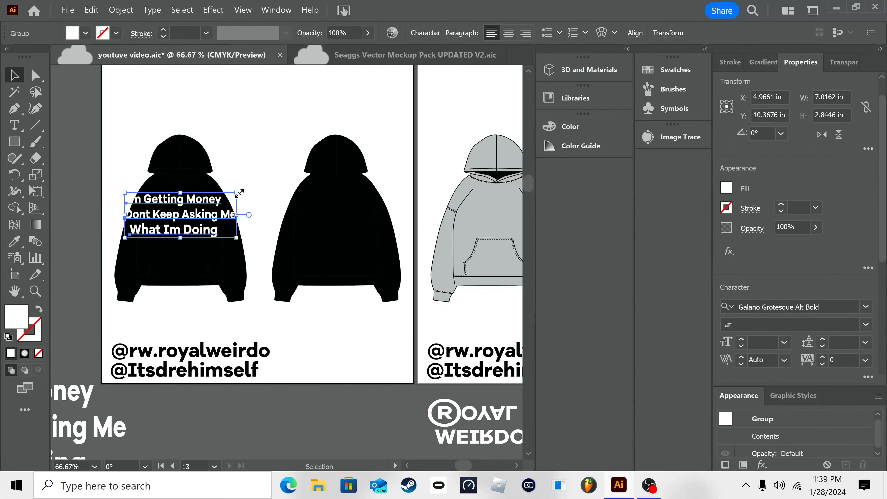
# Step: Scale the grouped text down to about 3.94 in wide and place it on the front hoodie's chest
pyautogui.moveTo(239, 194); pyautogui.dragTo(211, 203)
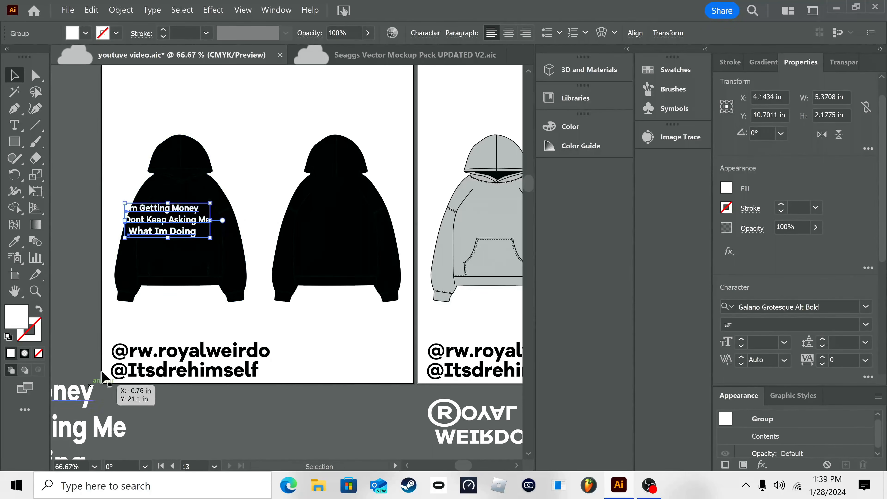
pyautogui.moveTo(81, 396); pyautogui.dragTo(172, 331)
pyautogui.click(134, 327)
pyautogui.click(165, 389)
pyautogui.click(201, 358)
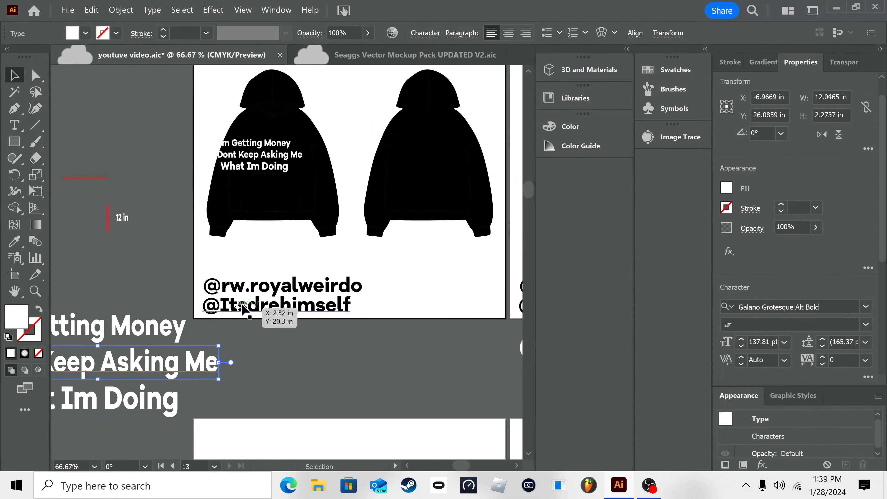
pyautogui.click(312, 134)
pyautogui.moveTo(312, 134); pyautogui.dragTo(258, 248)
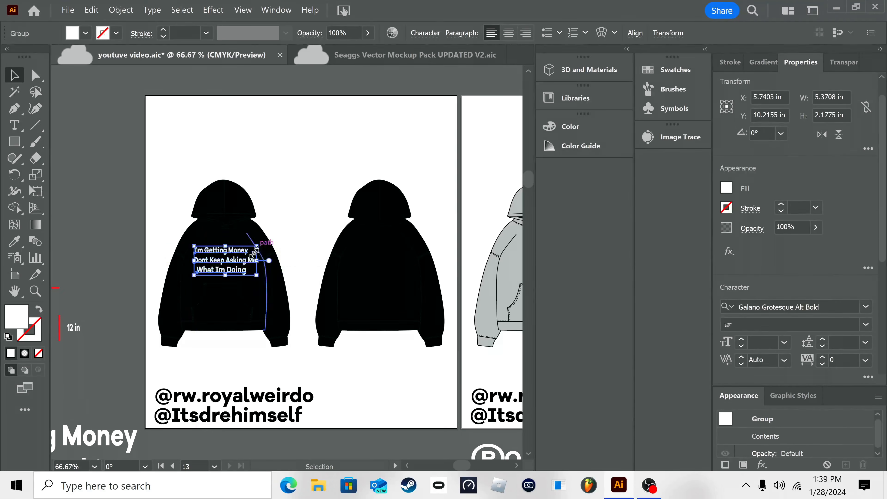
pyautogui.click(317, 194)
# Step: Stretch the chest text group to about 2.02 in tall and undo the stray move
pyautogui.rightClick(290, 299)
pyautogui.click(375, 148)
pyautogui.click(162, 241)
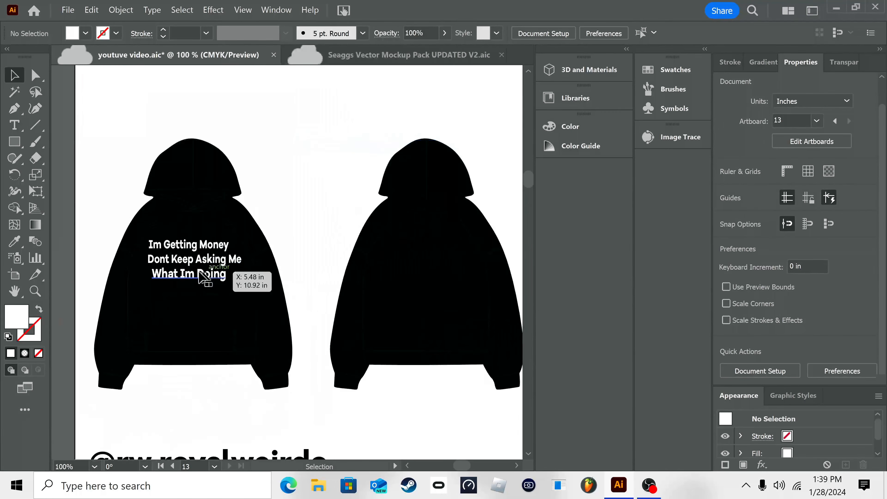
pyautogui.moveTo(147, 237); pyautogui.dragTo(149, 235)
pyautogui.moveTo(199, 265); pyautogui.dragTo(194, 265)
pyautogui.hotkey('ctrl', 'z')
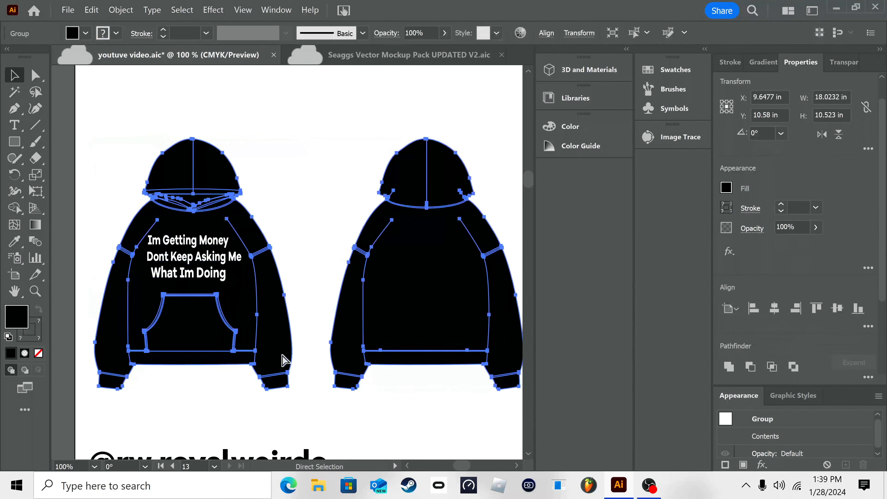
# Step: Nudge and resize the chest text group so it sits centered on the black front hoodie
pyautogui.click(219, 259)
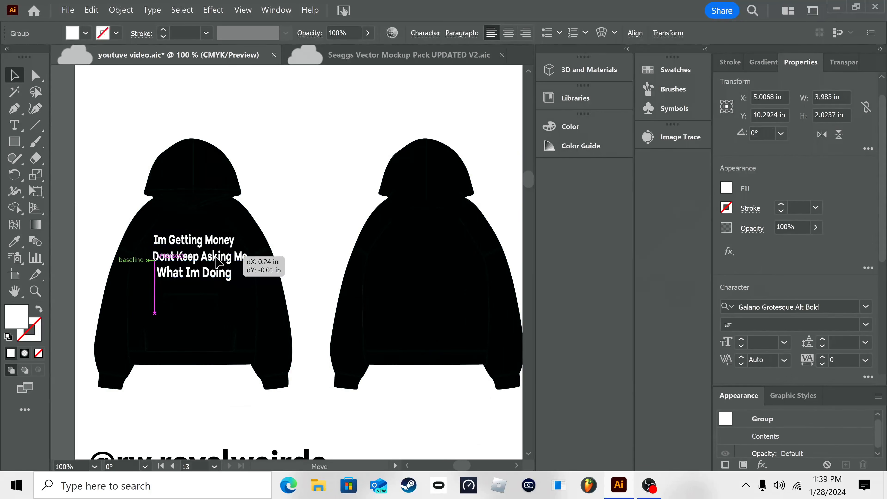
pyautogui.moveTo(215, 257); pyautogui.dragTo(216, 257)
pyautogui.moveTo(152, 281); pyautogui.dragTo(146, 287)
pyautogui.click(336, 242)
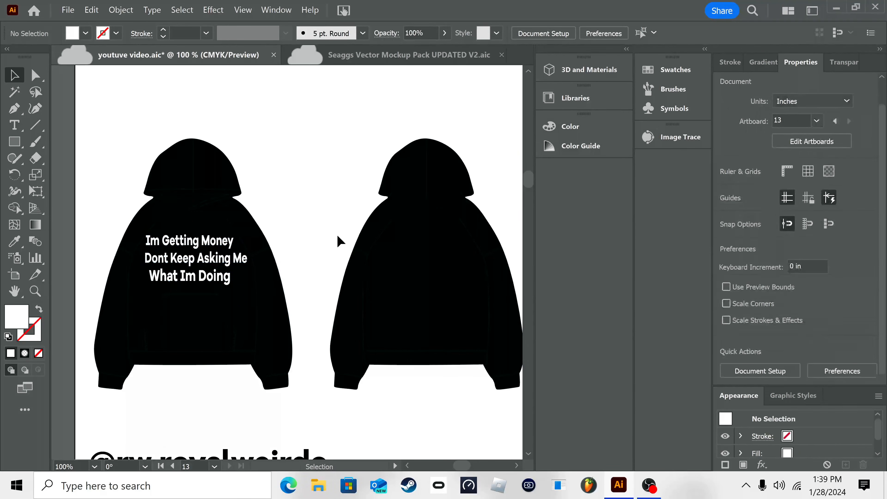
pyautogui.click(222, 255)
pyautogui.moveTo(143, 231); pyautogui.dragTo(149, 232)
pyautogui.click(313, 214)
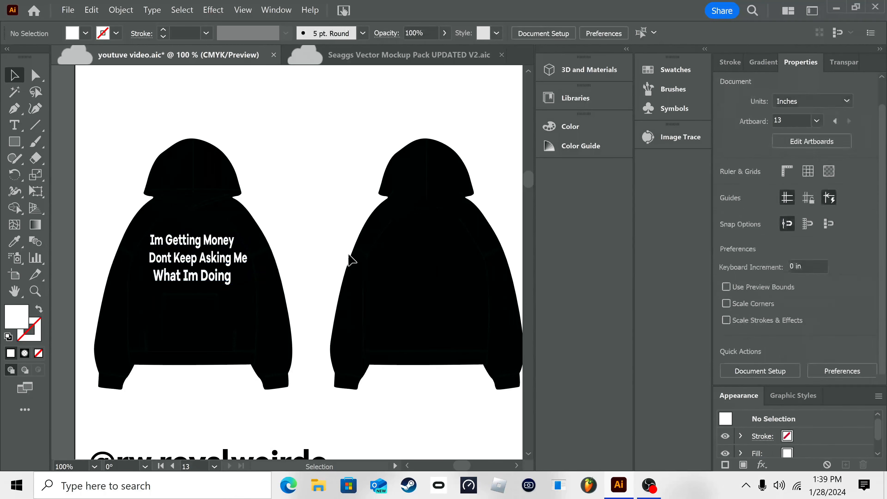
pyautogui.click(223, 257)
pyautogui.moveTo(249, 259); pyautogui.dragTo(245, 263)
pyautogui.click(271, 195)
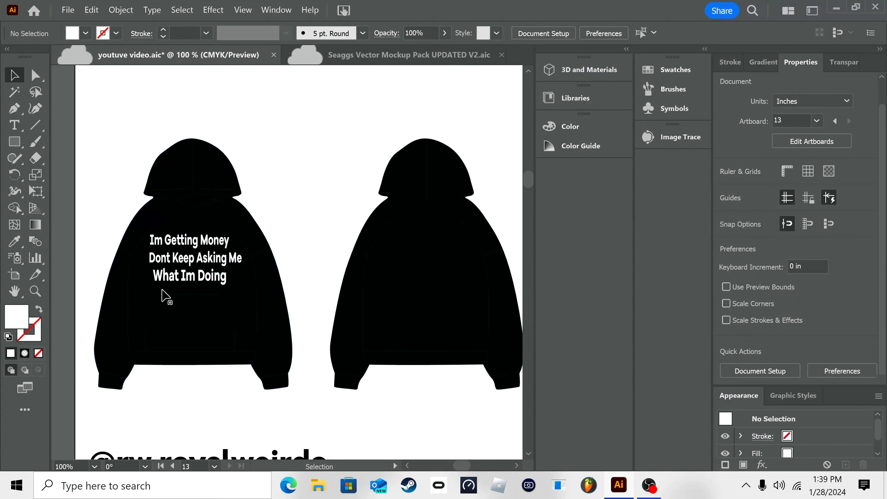
# Step: Place a copy of the two red dimension lines and the "12 in" label on the black front hoodie
pyautogui.scroll(-3, 128, 204)
pyautogui.moveTo(128, 205); pyautogui.dragTo(131, 189)
pyautogui.moveTo(220, 299); pyautogui.dragTo(362, 339)
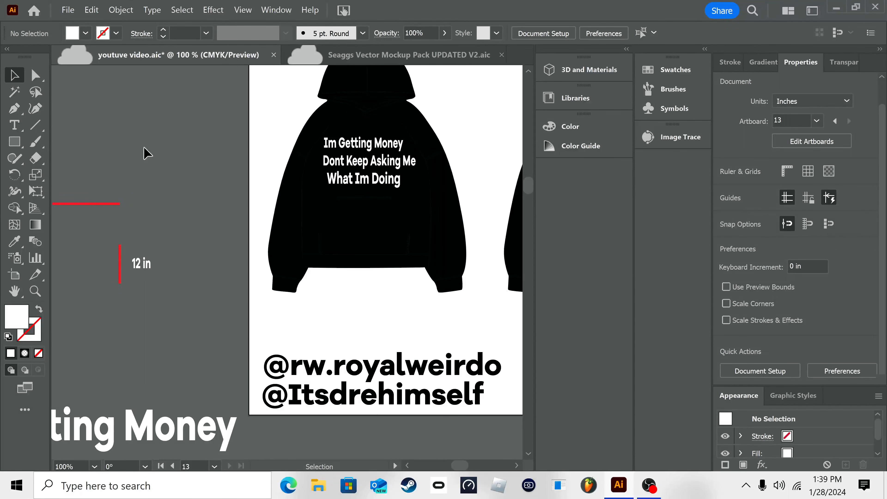
pyautogui.moveTo(153, 161); pyautogui.dragTo(105, 238)
pyautogui.rightClick(169, 284)
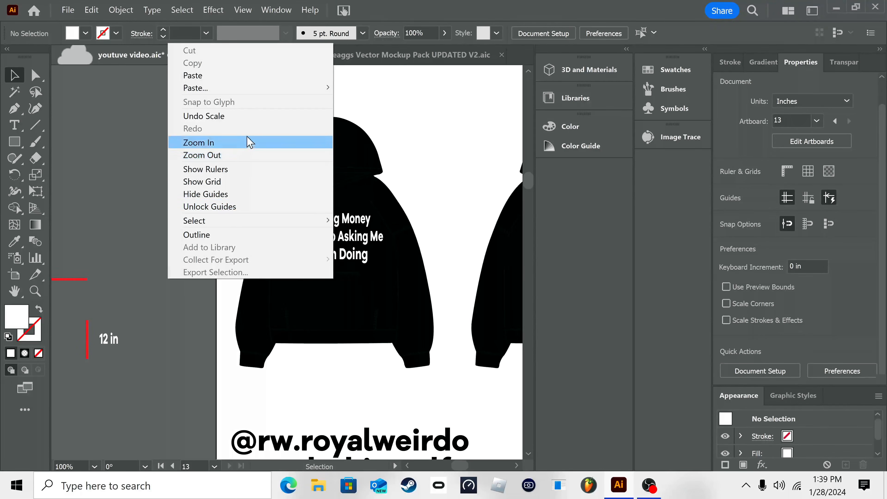
pyautogui.click(165, 302)
pyautogui.moveTo(145, 276); pyautogui.dragTo(219, 280)
pyautogui.hotkey('ctrl', 'a')
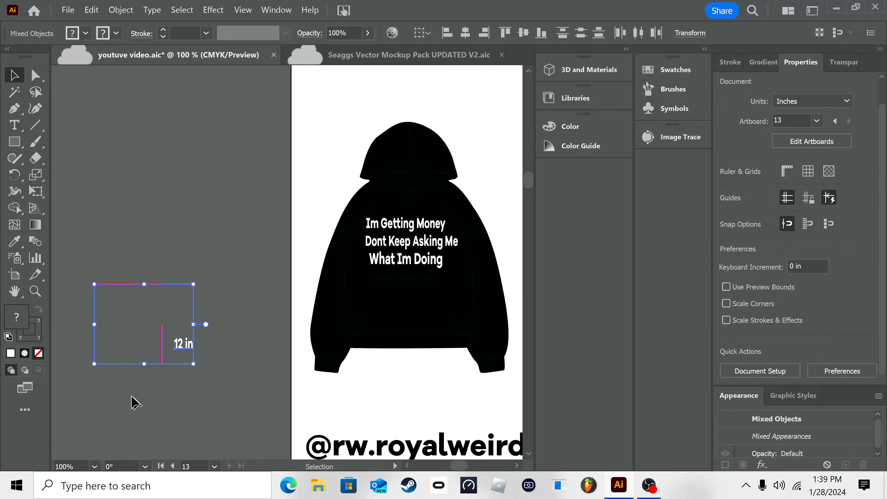
pyautogui.moveTo(163, 343); pyautogui.dragTo(462, 267)
# Step: Align the horizontal red line just above the chest text and move the "12 in" label closer to the vertical line
pyautogui.click(464, 176)
pyautogui.click(446, 190)
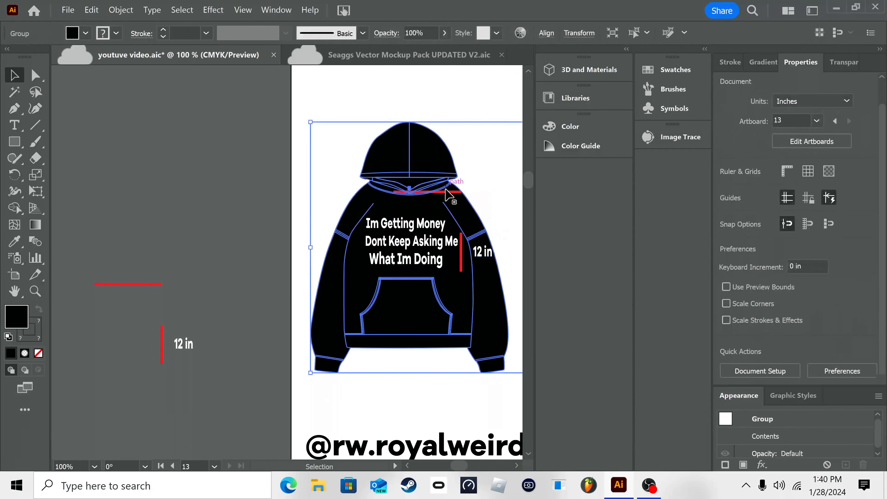
pyautogui.click(449, 192)
pyautogui.moveTo(449, 192); pyautogui.dragTo(430, 218)
pyautogui.moveTo(461, 245); pyautogui.dragTo(485, 251)
pyautogui.click(488, 178)
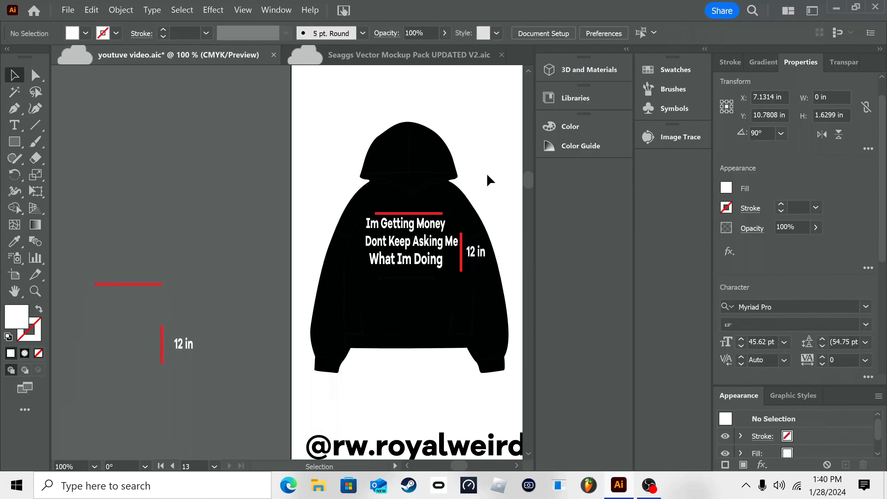
# Step: Look over the black hoodie mockup with its size markings and go to the second hoodie artboard
pyautogui.moveTo(446, 182); pyautogui.dragTo(341, 186)
pyautogui.scroll(-1, 354, 191)
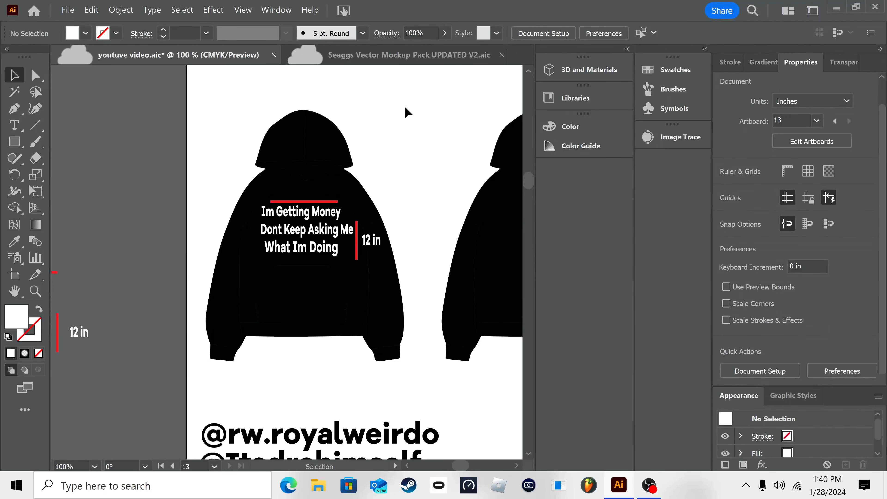
pyautogui.moveTo(346, 217); pyautogui.dragTo(239, 191)
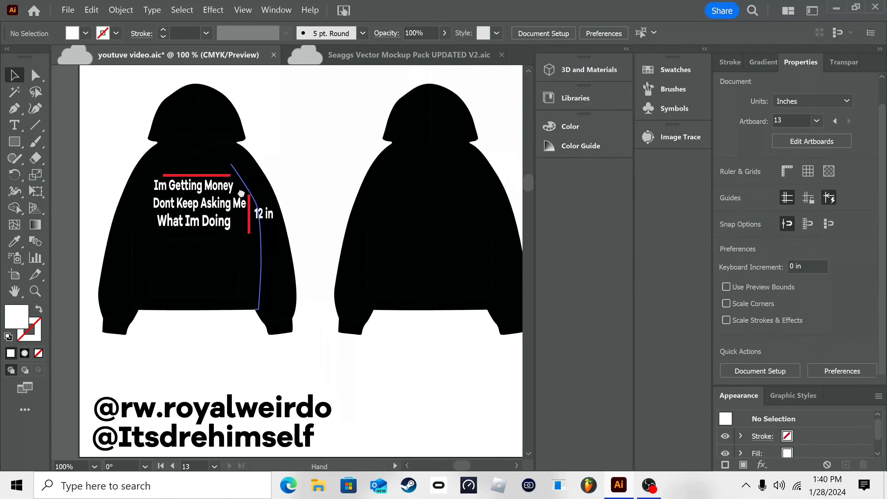
pyautogui.moveTo(319, 239); pyautogui.dragTo(286, 244)
pyautogui.rightClick(442, 235)
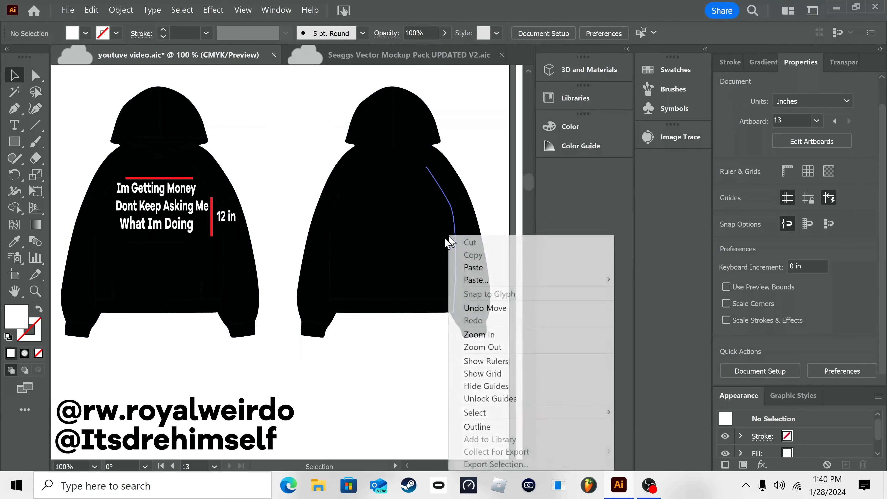
pyautogui.click(500, 335)
pyautogui.rightClick(503, 349)
pyautogui.click(513, 226)
pyautogui.rightClick(347, 336)
pyautogui.click(437, 212)
pyautogui.moveTo(349, 384); pyautogui.dragTo(172, 393)
pyautogui.moveTo(232, 157); pyautogui.dragTo(224, 207)
# Step: Fill the hoodie group on the second artboard with light blue 6DC2ED from the Color Mixer
pyautogui.click(223, 208)
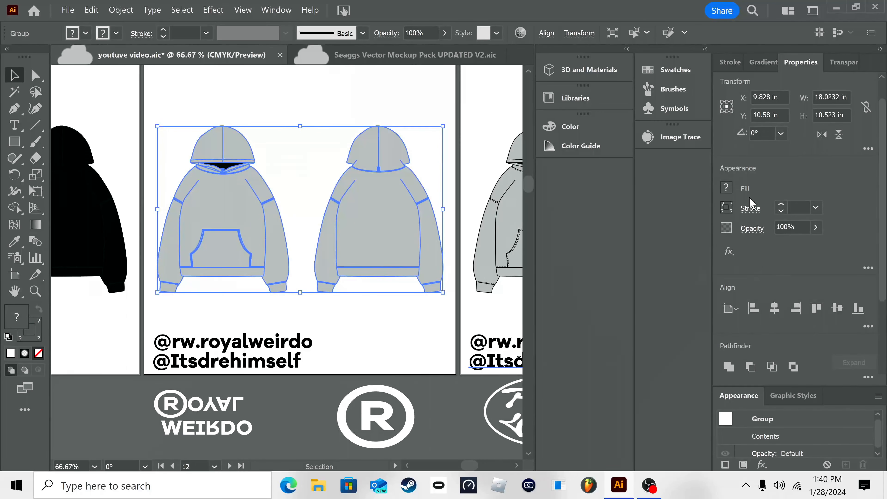
pyautogui.click(728, 191)
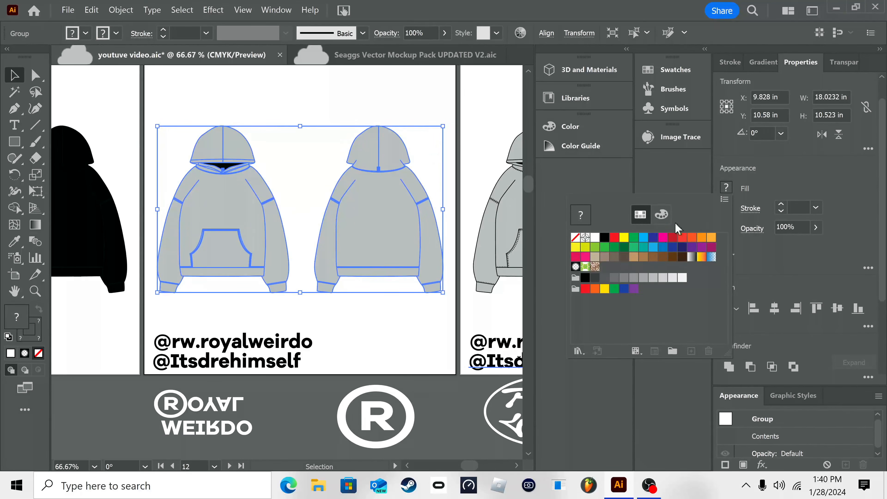
pyautogui.click(662, 216)
pyautogui.moveTo(619, 336); pyautogui.dragTo(654, 321)
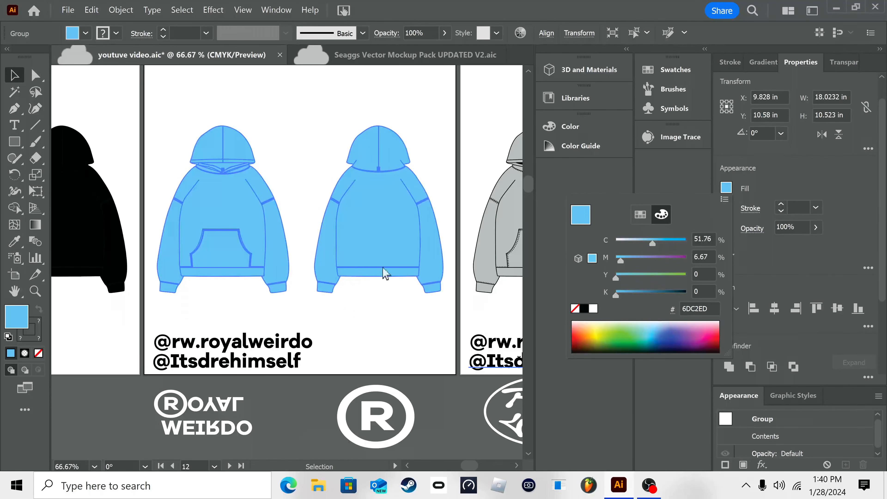
pyautogui.click(395, 333)
pyautogui.moveTo(396, 330); pyautogui.dragTo(389, 317)
pyautogui.click(394, 333)
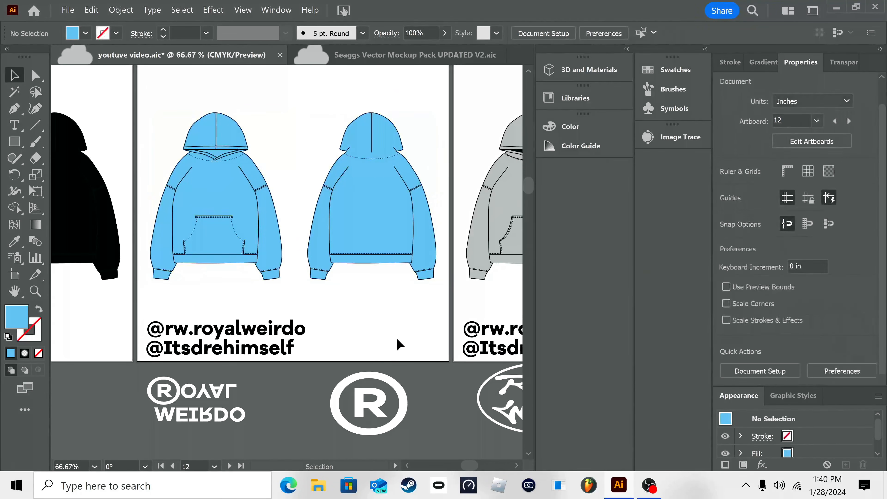
# Step: Place a resized copy of the white flipped "Royal Weirdo" logo on the chest of the blue front hoodie
pyautogui.click(180, 409)
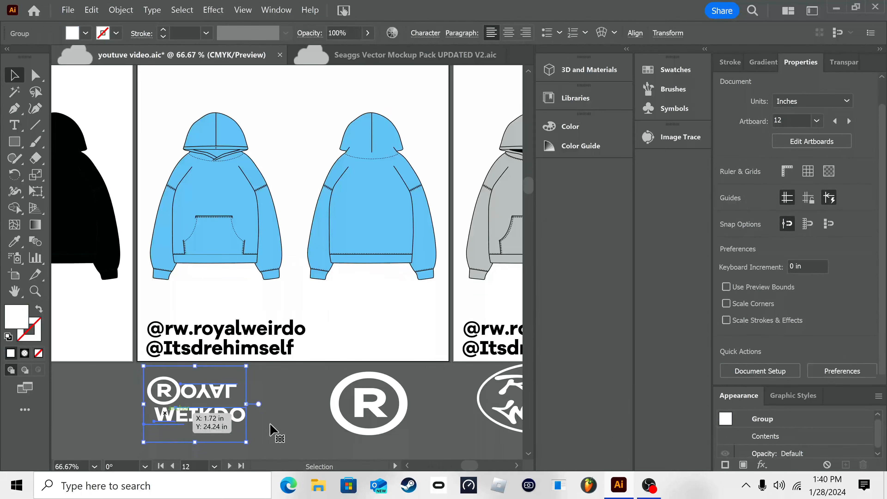
pyautogui.click(272, 428)
pyautogui.moveTo(204, 398); pyautogui.dragTo(218, 196)
pyautogui.moveTo(276, 157); pyautogui.dragTo(231, 191)
pyautogui.moveTo(183, 220); pyautogui.dragTo(180, 229)
pyautogui.click(317, 123)
pyautogui.moveTo(398, 412); pyautogui.dragTo(220, 182)
pyautogui.click(212, 188)
pyautogui.moveTo(175, 165); pyautogui.dragTo(180, 173)
pyautogui.click(311, 142)
# Step: Place a slightly reduced copy of the white circled R logo in the middle of the blue back hoodie
pyautogui.click(363, 412)
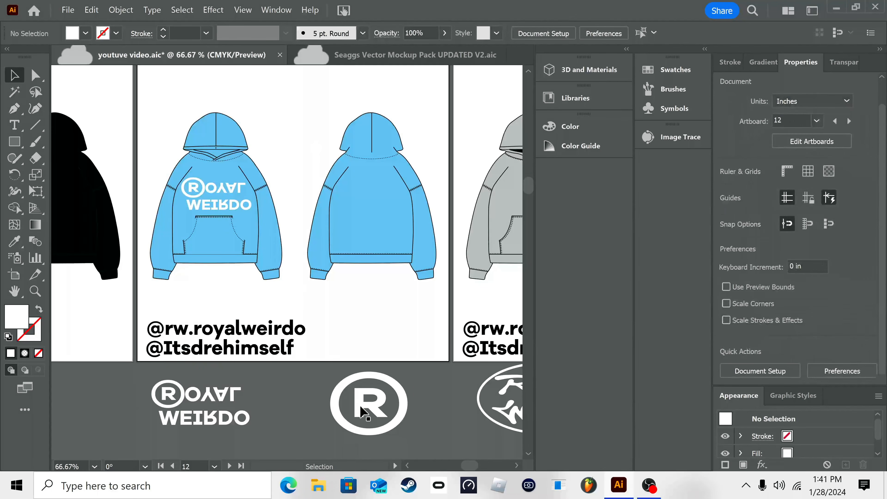
pyautogui.moveTo(386, 368); pyautogui.dragTo(373, 220)
pyautogui.moveTo(414, 158); pyautogui.dragTo(407, 164)
pyautogui.moveTo(368, 208); pyautogui.dragTo(373, 195)
pyautogui.click(449, 123)
# Step: Look over the blue hoodie mockup and go to the third artboard with the oval "Royal Weirdo" logo
pyautogui.rightClick(441, 202)
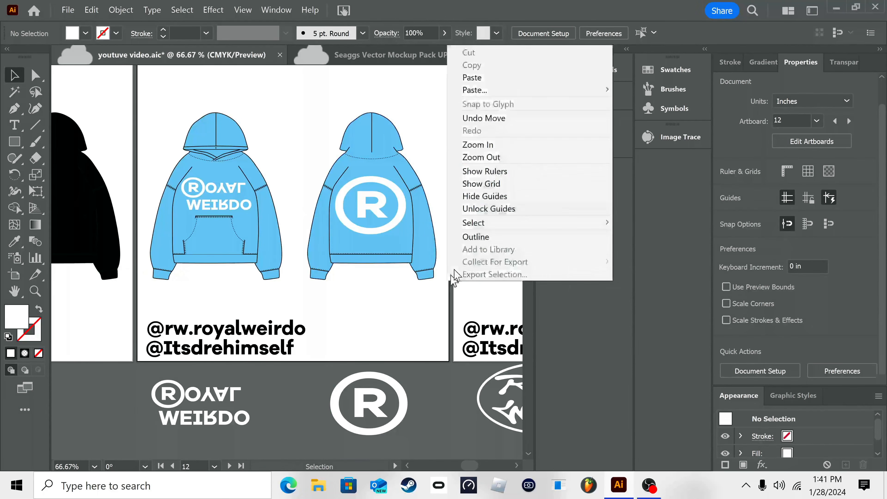
pyautogui.moveTo(376, 298); pyautogui.dragTo(334, 332)
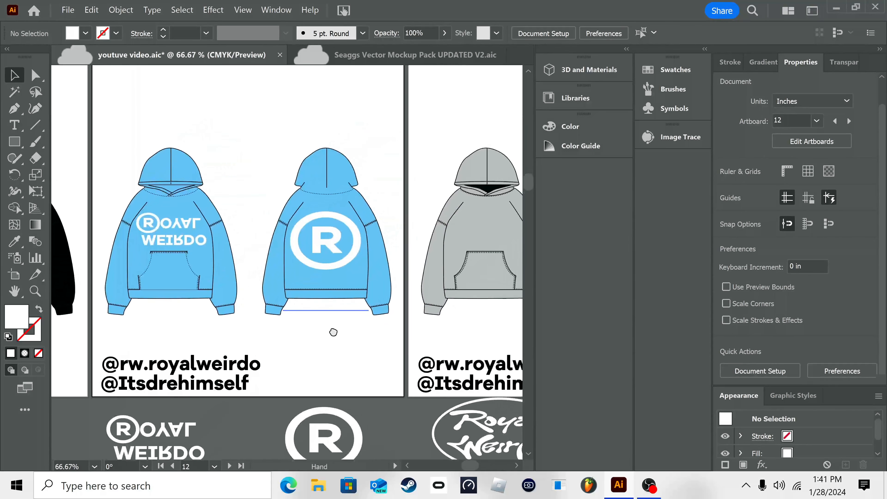
pyautogui.moveTo(412, 345); pyautogui.dragTo(231, 335)
pyautogui.moveTo(431, 412); pyautogui.dragTo(368, 373)
pyautogui.moveTo(157, 419); pyautogui.dragTo(228, 432)
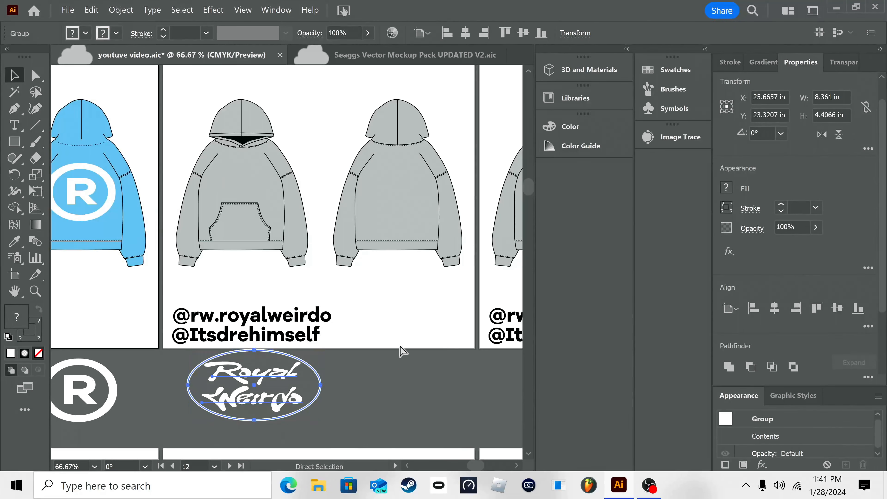
pyautogui.click(381, 392)
pyautogui.moveTo(381, 392); pyautogui.dragTo(419, 440)
# Step: Fill the hoodie group on the third artboard with a medium gray swatch, after trying brown, gradient and lighter gray swatches
pyautogui.click(317, 225)
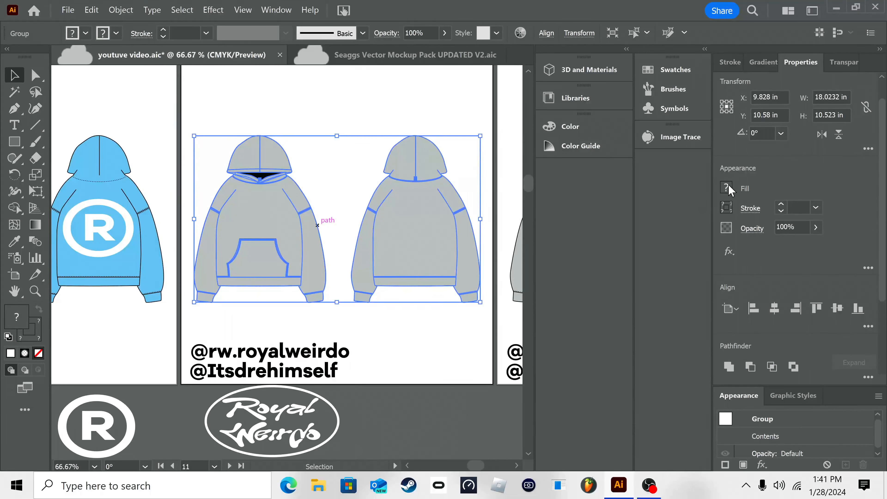
pyautogui.click(726, 189)
pyautogui.click(641, 214)
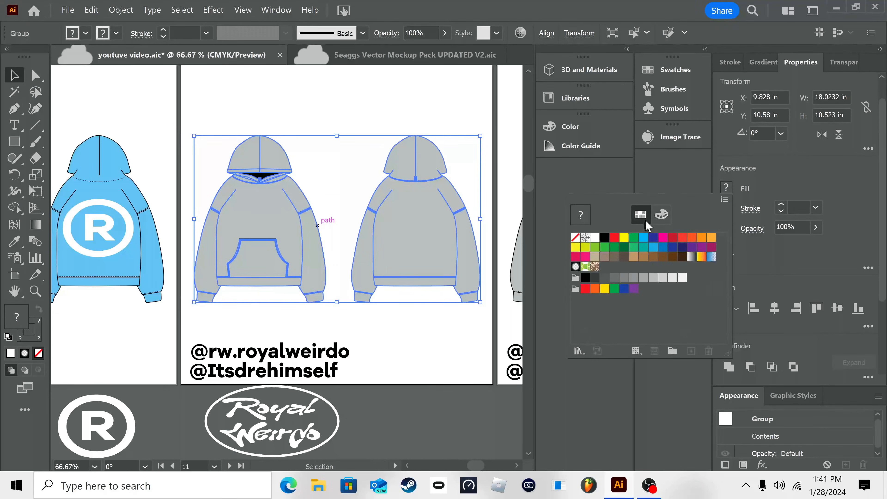
pyautogui.click(614, 256)
pyautogui.click(644, 257)
pyautogui.click(682, 257)
pyautogui.click(692, 257)
pyautogui.click(672, 278)
pyautogui.click(653, 278)
pyautogui.click(634, 278)
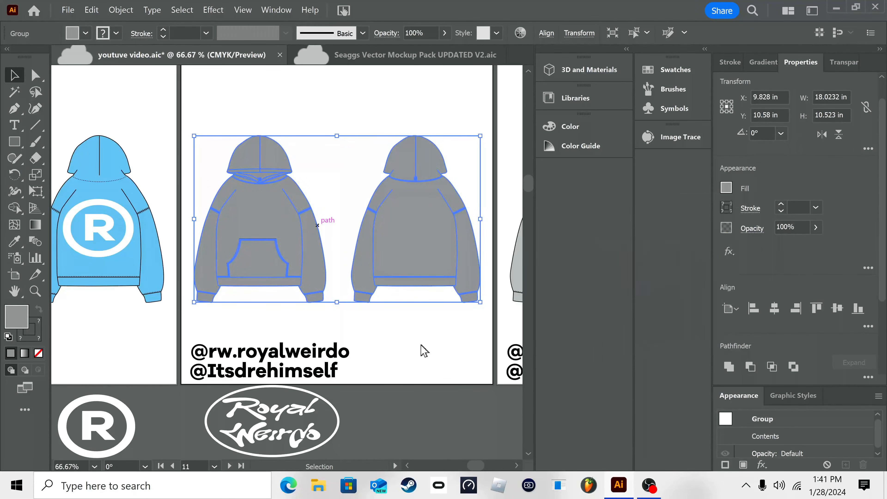
pyautogui.click(388, 350)
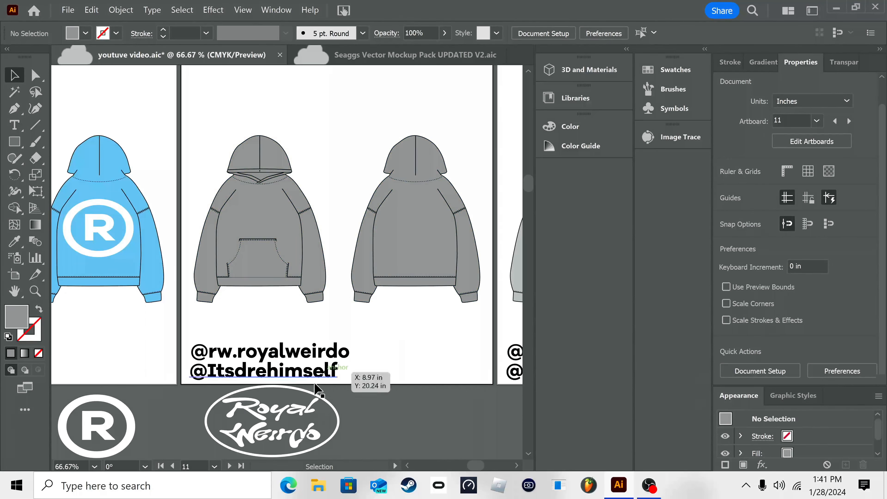
# Step: Place a copy of the white oval "Royal Weirdo" logo, scaled down, on the chest of the gray front hoodie
pyautogui.click(220, 448)
pyautogui.hotkey('ctrl', 'c')
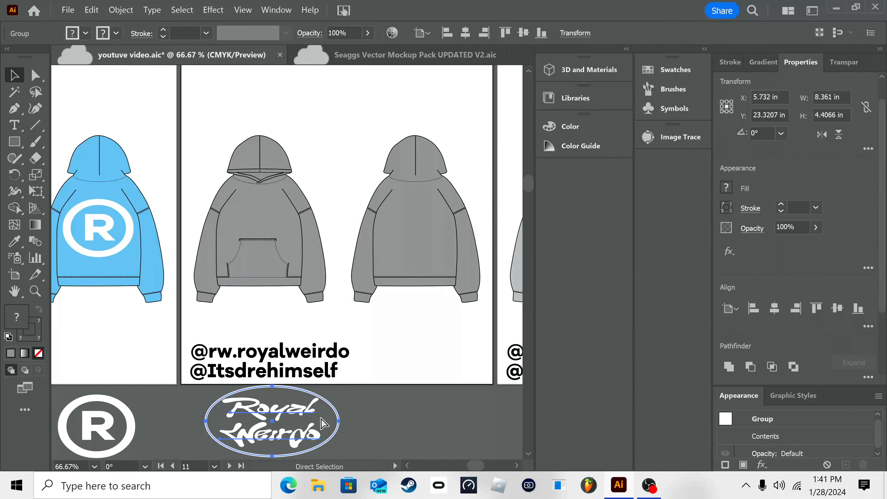
pyautogui.hotkey('ctrl', 'v')
pyautogui.moveTo(353, 229); pyautogui.dragTo(293, 242)
pyautogui.moveTo(248, 287); pyautogui.dragTo(257, 232)
pyautogui.moveTo(298, 192); pyautogui.dragTo(263, 212)
pyautogui.click(371, 182)
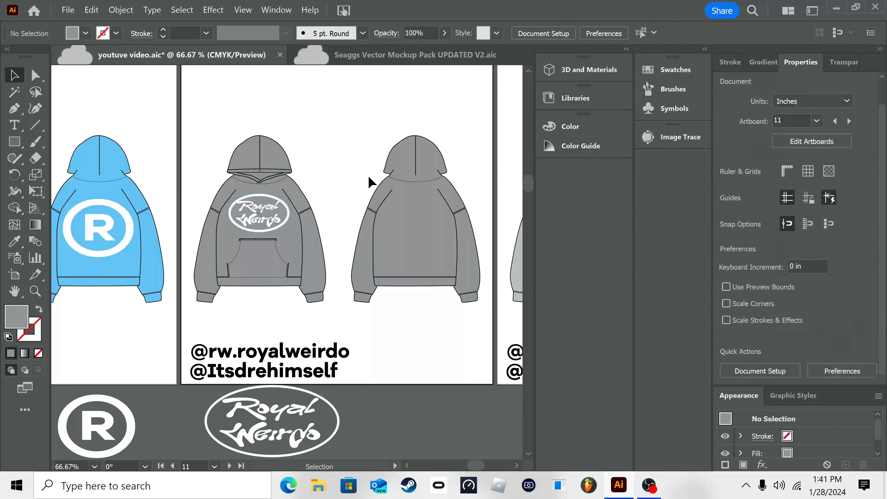
# Step: Place a larger copy of the oval "Royal Weirdo" logo, stretched taller, in the middle of the gray back hoodie
pyautogui.click(294, 420)
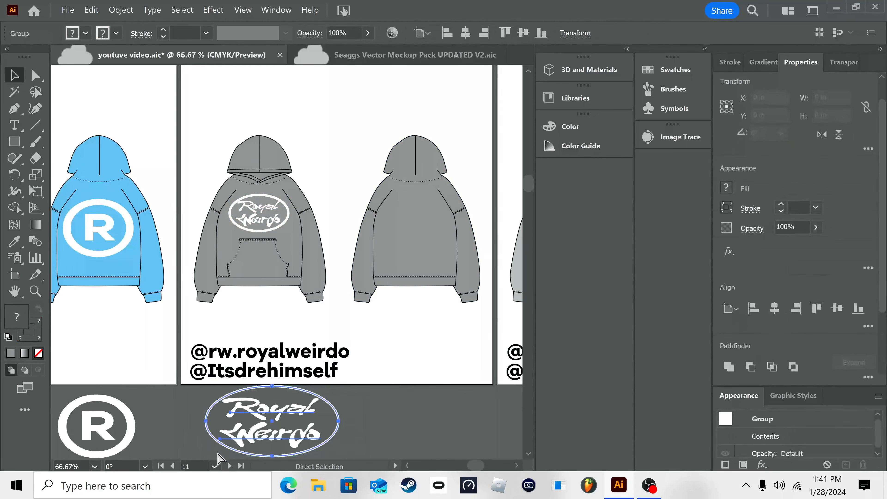
pyautogui.moveTo(295, 420); pyautogui.dragTo(438, 226)
pyautogui.moveTo(481, 192); pyautogui.dragTo(421, 217)
pyautogui.moveTo(390, 238); pyautogui.dragTo(419, 215)
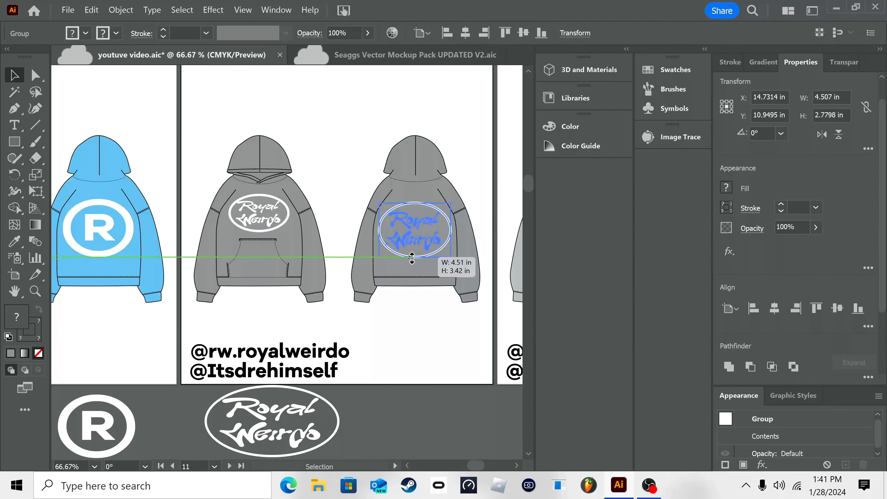
pyautogui.moveTo(415, 258); pyautogui.dragTo(415, 267)
pyautogui.moveTo(425, 222); pyautogui.dragTo(423, 216)
pyautogui.click(474, 186)
# Step: Look over the gray hoodie mockup and go to the next artboard with light gray hoodies
pyautogui.hscroll(3, 433, 221)
pyautogui.scroll(1, 433, 221)
pyautogui.rightClick(382, 311)
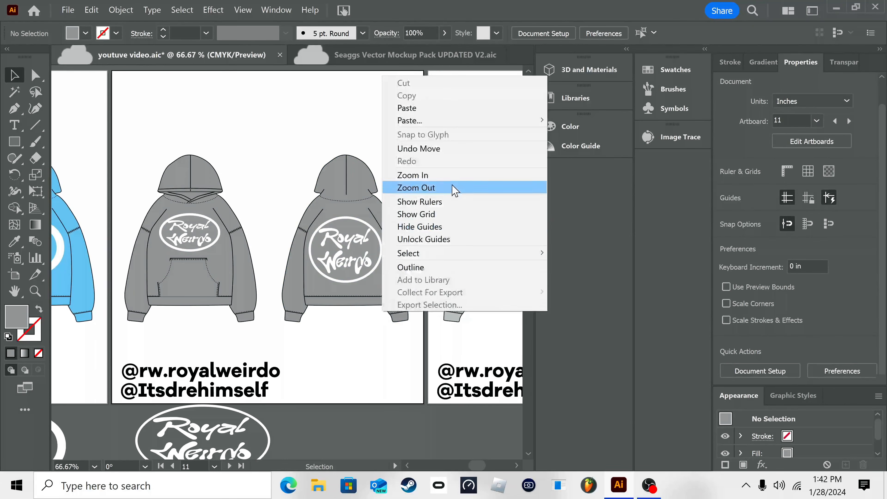
pyautogui.click(453, 189)
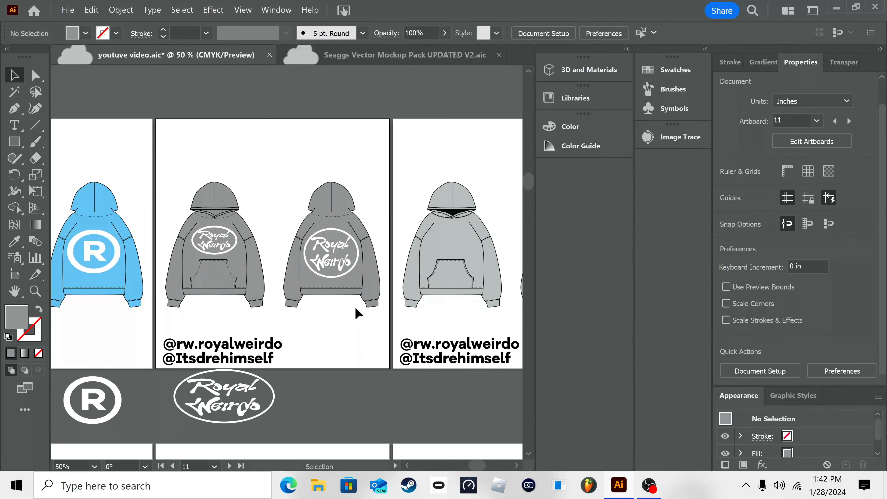
pyautogui.moveTo(355, 306); pyautogui.dragTo(208, 186)
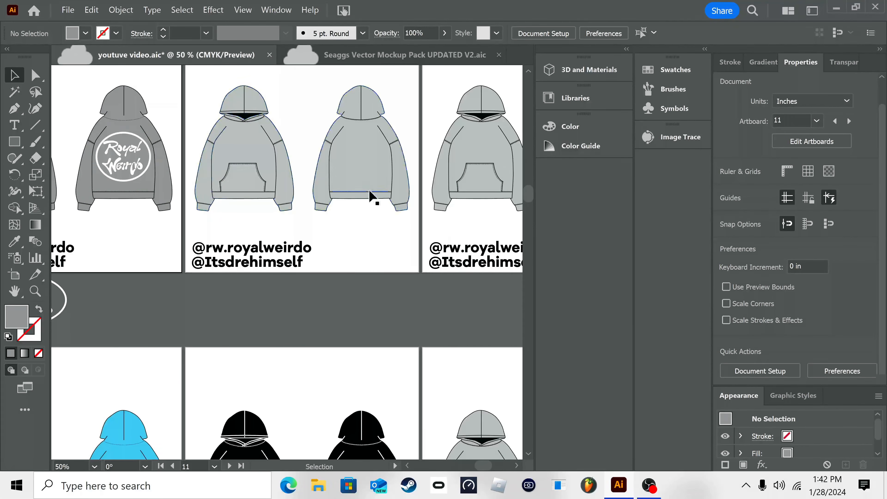
pyautogui.moveTo(401, 236); pyautogui.dragTo(395, 330)
pyautogui.moveTo(363, 364); pyautogui.dragTo(311, 376)
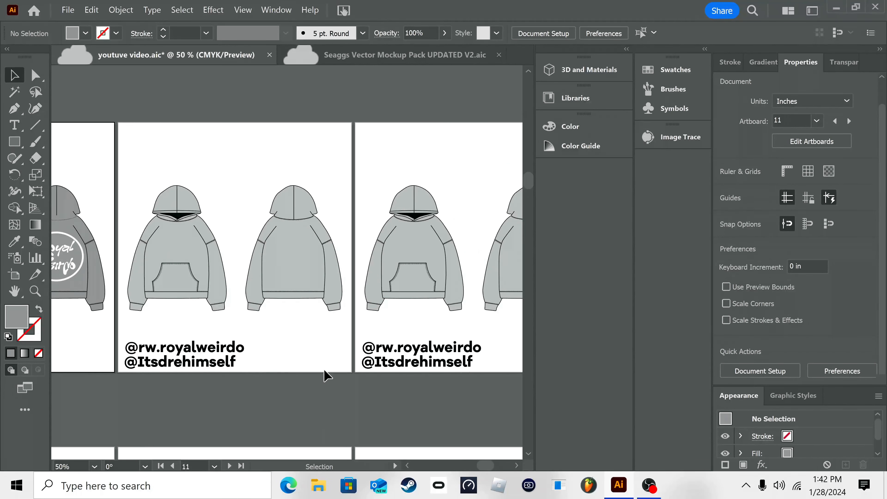
pyautogui.click(297, 289)
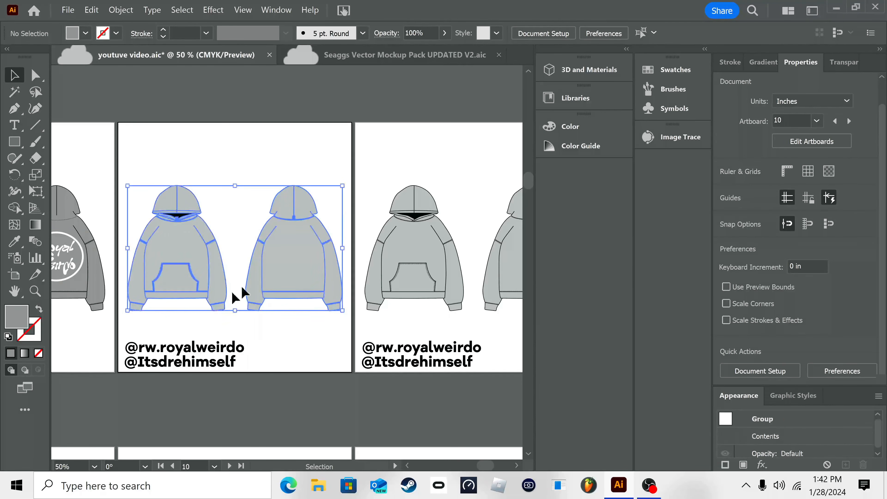
pyautogui.click(310, 386)
pyautogui.moveTo(314, 370)
pyautogui.mouseDown()
pyautogui.moveTo(288, 383)
pyautogui.moveTo(307, 378)
pyautogui.mouseUp()
# Step: Fill the light gray hoodie group on artboard 10 with the black swatch
pyautogui.click(278, 242)
pyautogui.moveTo(297, 305); pyautogui.dragTo(360, 329)
pyautogui.rightClick(335, 353)
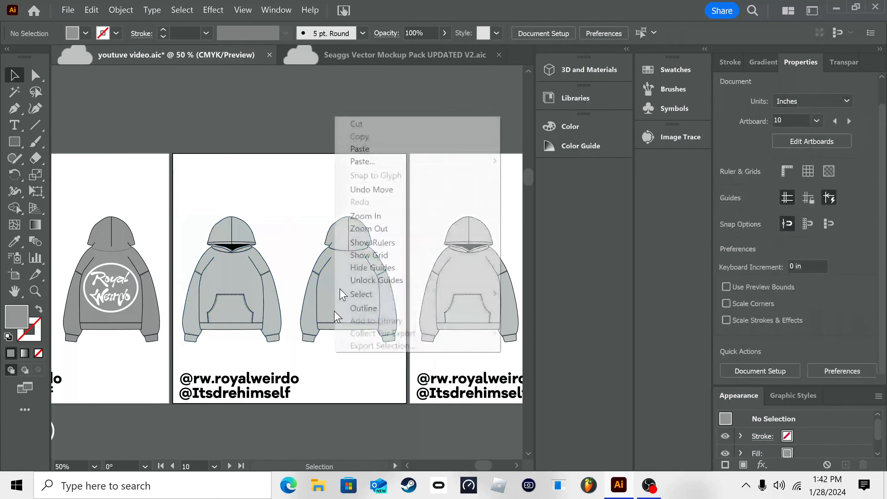
pyautogui.click(382, 216)
pyautogui.rightClick(249, 321)
pyautogui.click(293, 186)
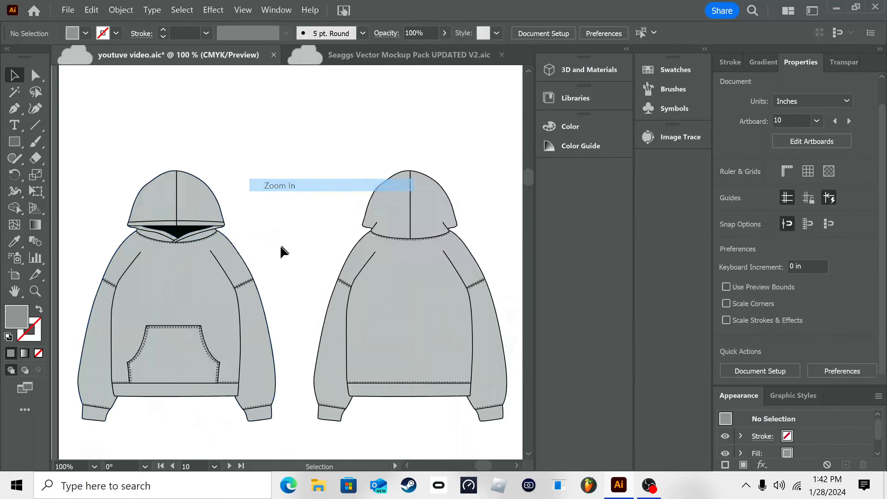
pyautogui.click(193, 353)
pyautogui.click(259, 276)
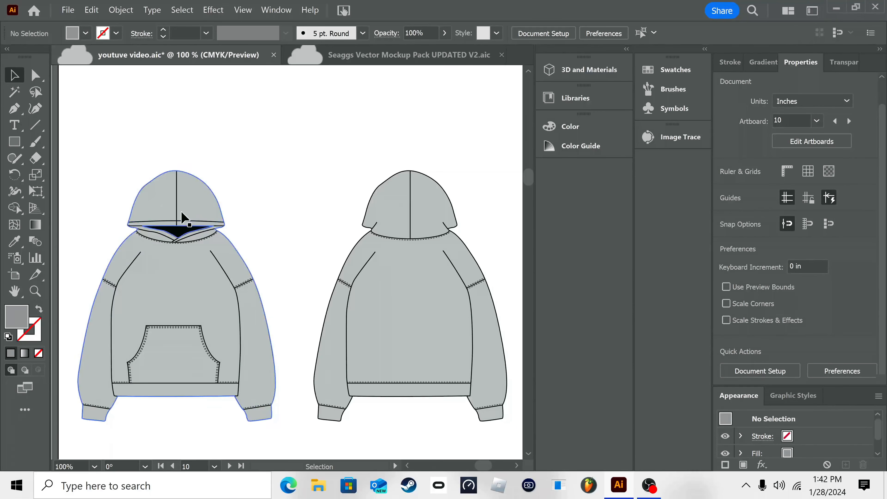
pyautogui.click(209, 317)
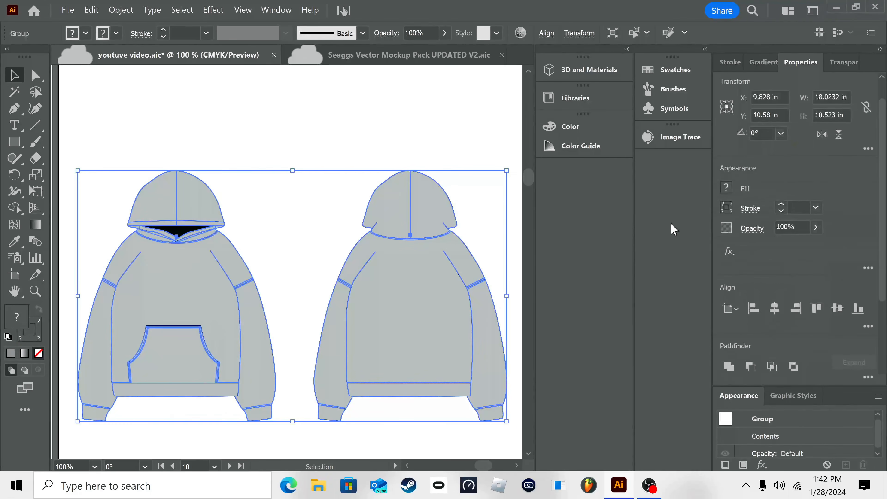
pyautogui.click(731, 189)
pyautogui.click(605, 238)
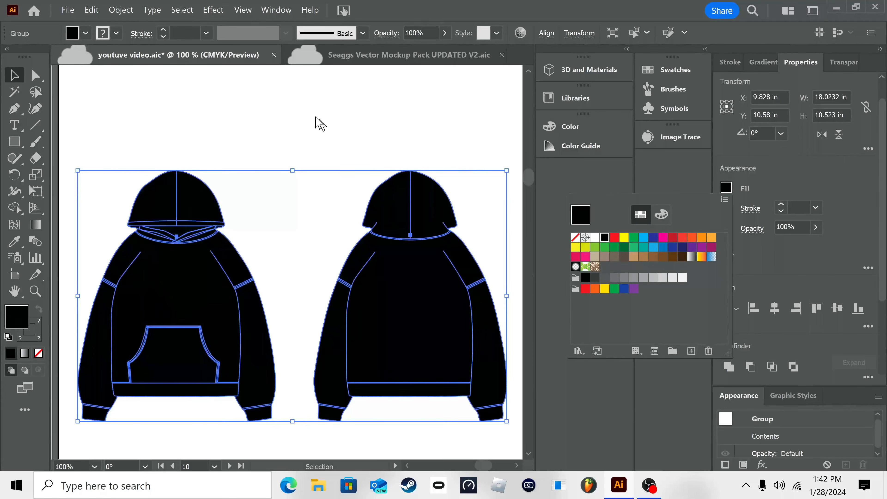
pyautogui.click(313, 121)
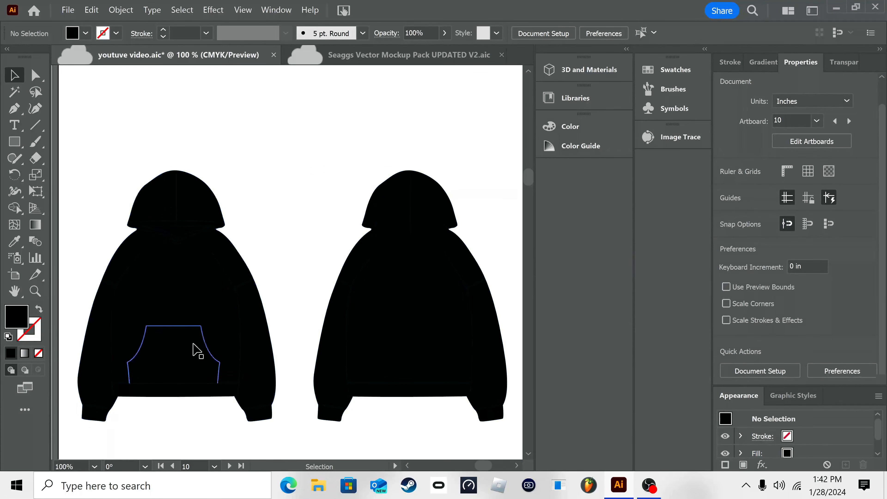
# Step: Give the black hoodie group a white stroke with a weight of 2 pt
pyautogui.click(382, 286)
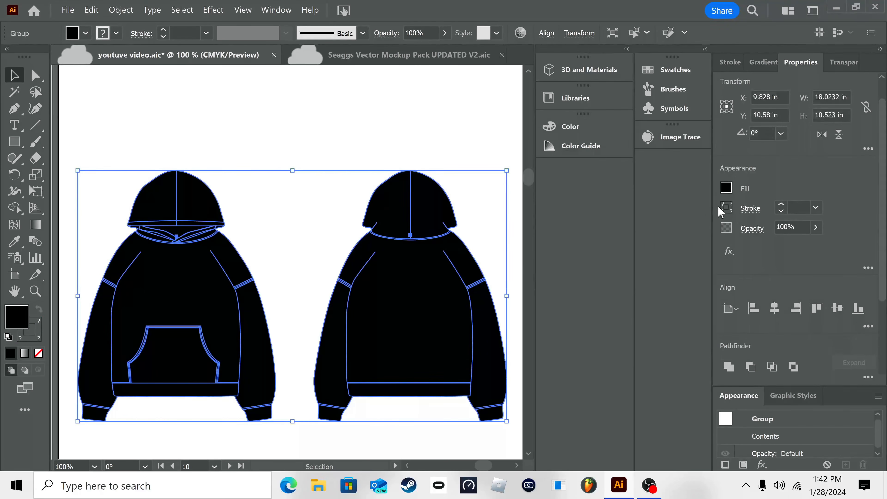
pyautogui.click(727, 208)
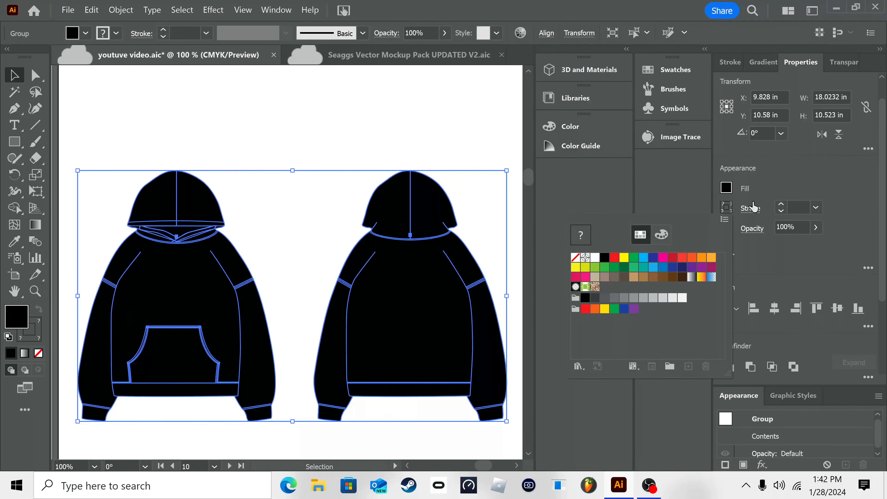
pyautogui.click(595, 258)
pyautogui.click(757, 183)
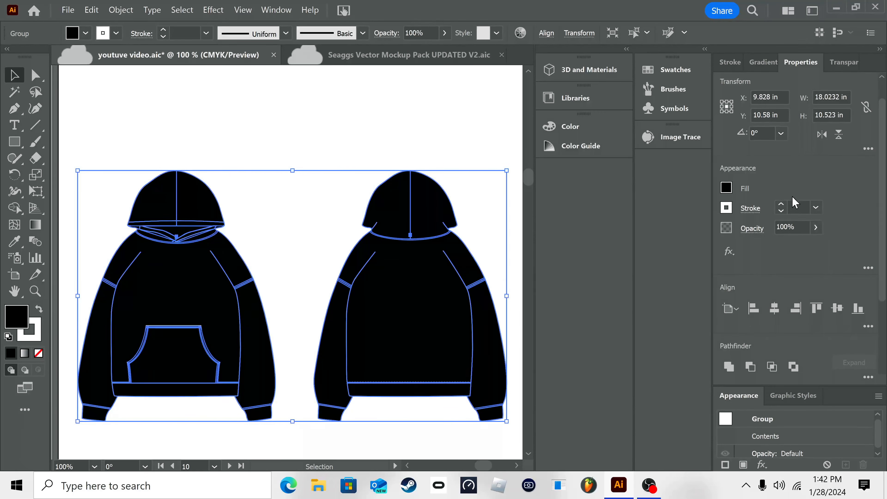
pyautogui.scroll(1, 793, 198)
pyautogui.hotkey('ctrl', 'z')
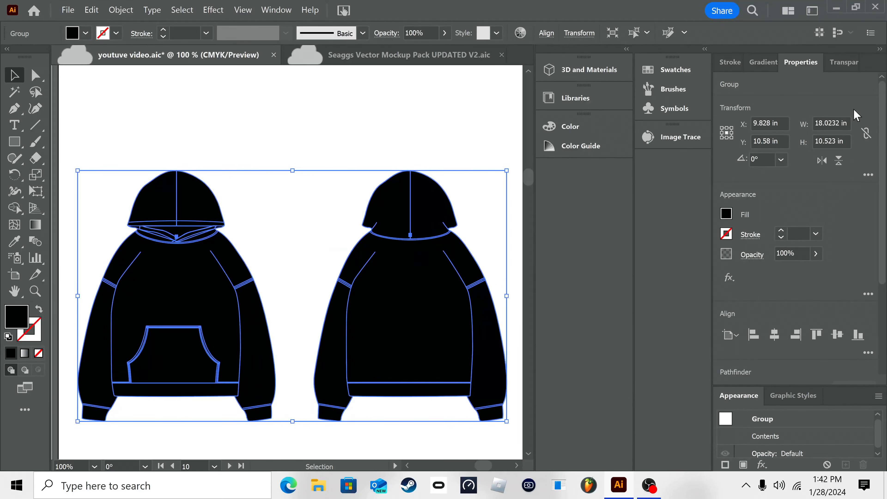
pyautogui.hotkey('ctrl', 'shift', 'z')
pyautogui.write('2')
pyautogui.press('Return')
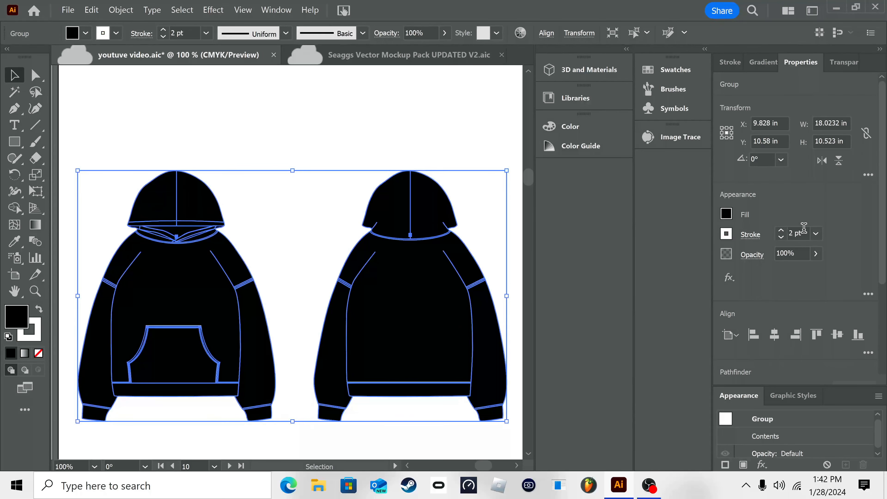
pyautogui.click(416, 132)
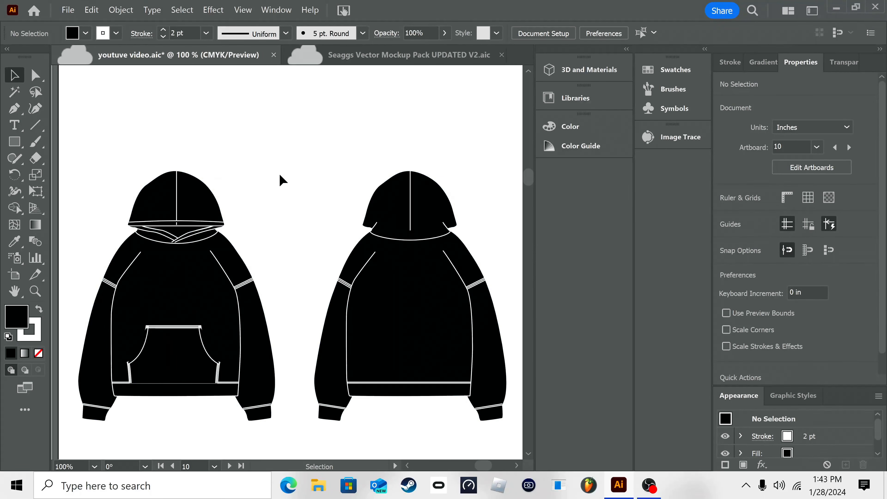
# Step: Set the black hoodie group's white stroke weight to 3 pt after trying 5 pt
pyautogui.click(241, 264)
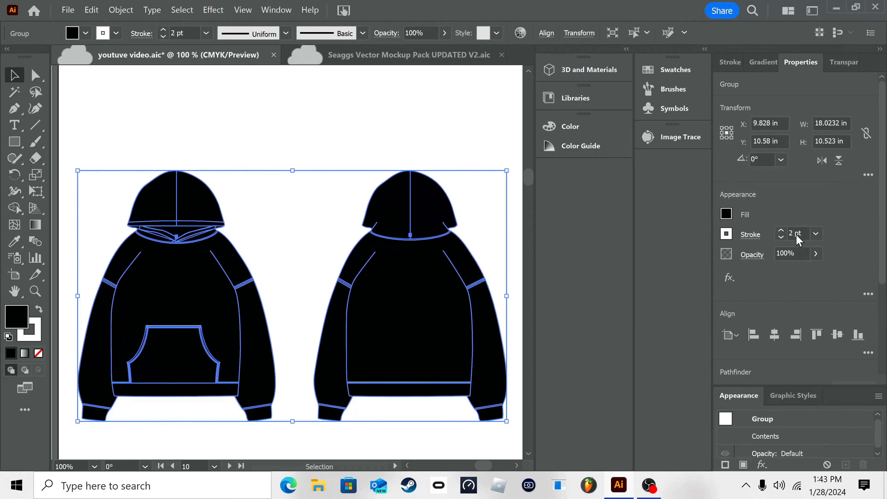
pyautogui.scroll(3, 797, 233)
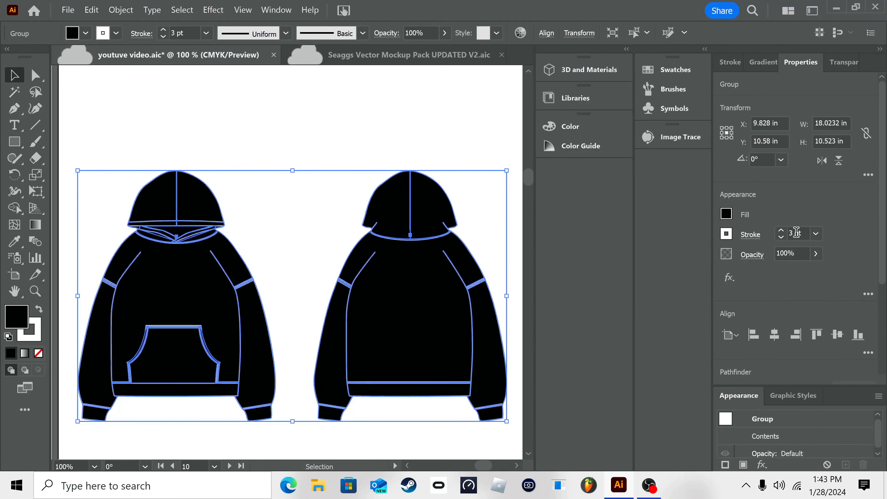
pyautogui.click(334, 94)
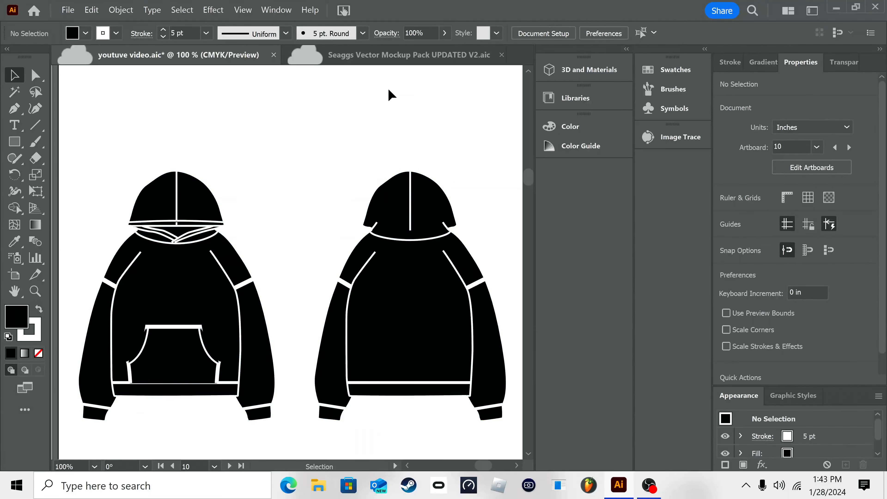
pyautogui.click(149, 313)
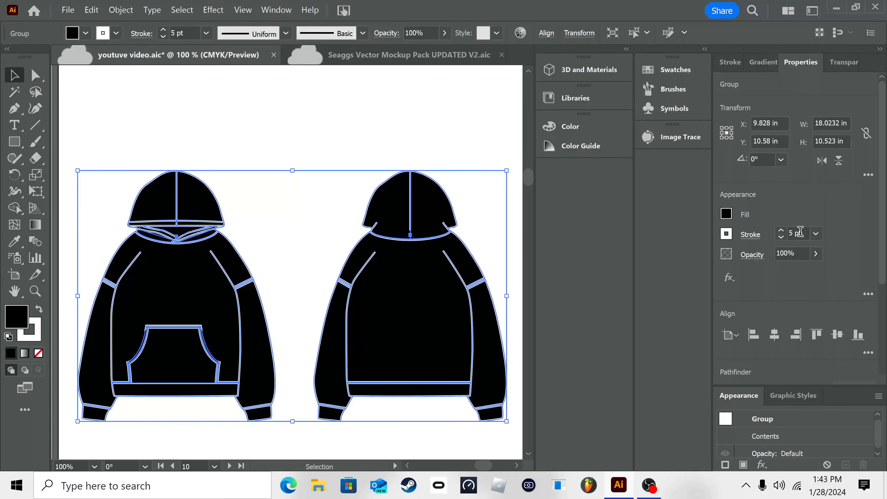
pyautogui.scroll(-2, 799, 232)
pyautogui.click(338, 154)
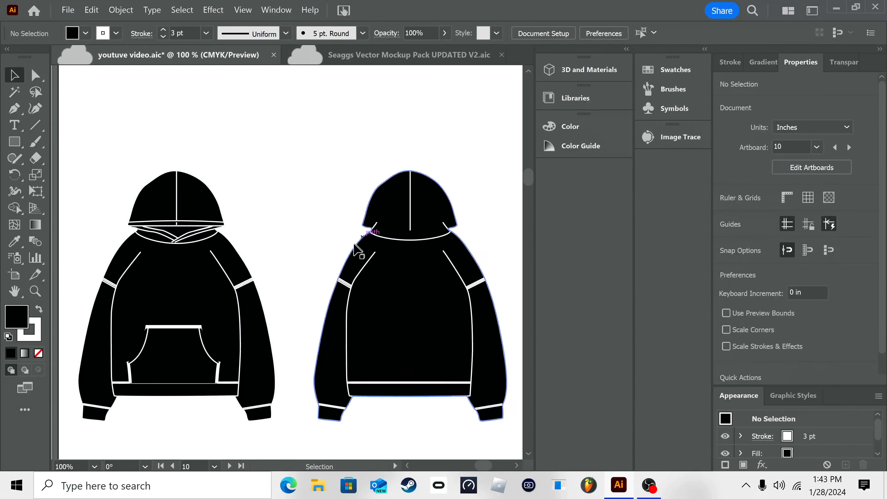
# Step: Try a red stroke on the black hoodie group and set it back to white
pyautogui.rightClick(238, 290)
pyautogui.click(307, 167)
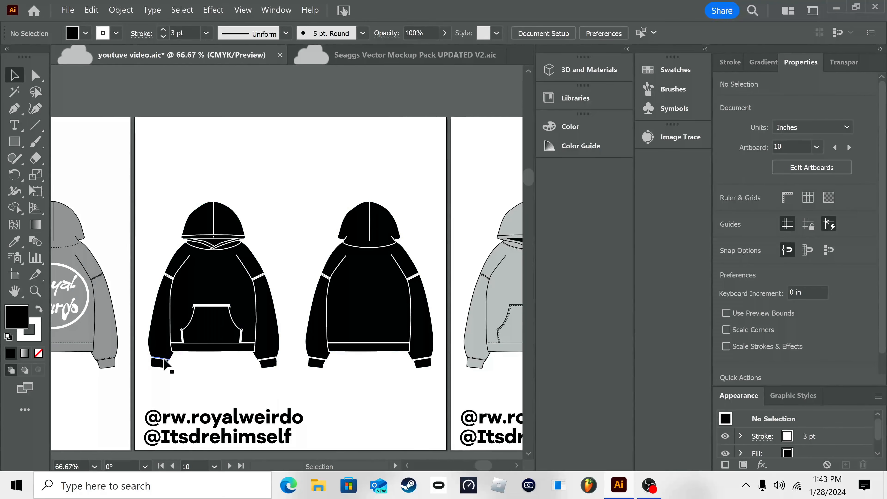
pyautogui.moveTo(211, 325); pyautogui.dragTo(258, 338)
pyautogui.click(422, 291)
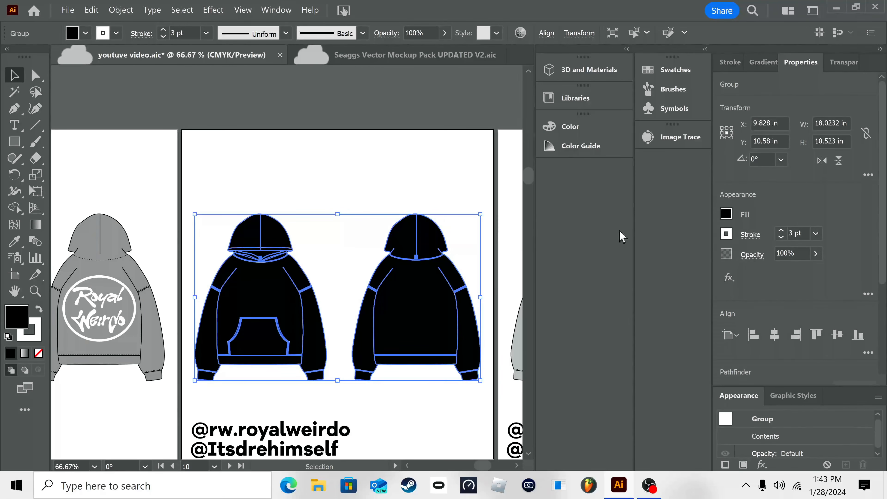
pyautogui.click(725, 234)
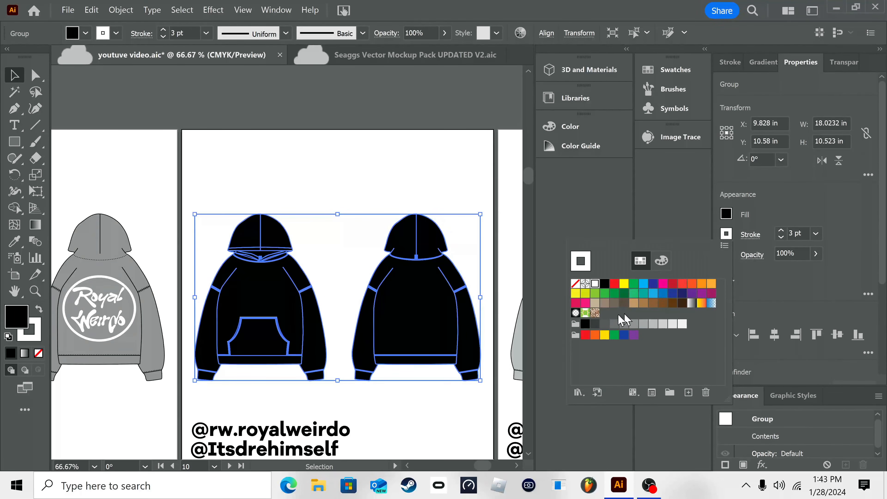
pyautogui.click(614, 303)
pyautogui.click(616, 284)
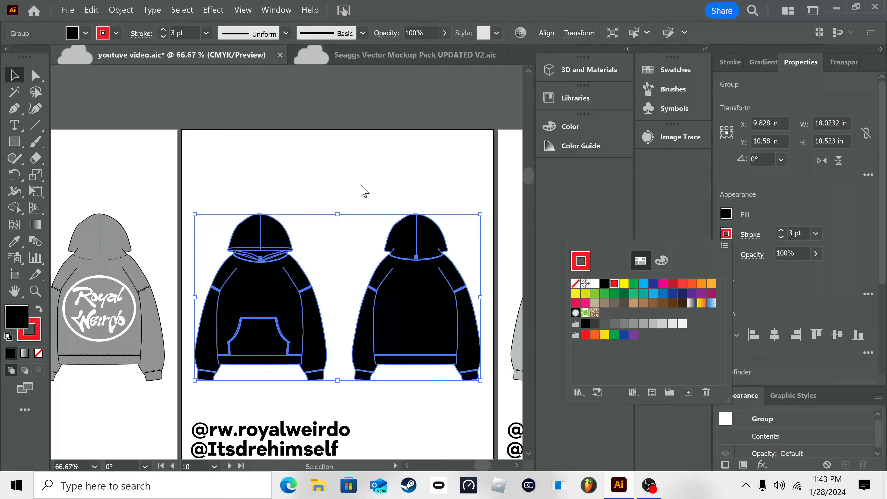
pyautogui.click(367, 194)
pyautogui.click(417, 238)
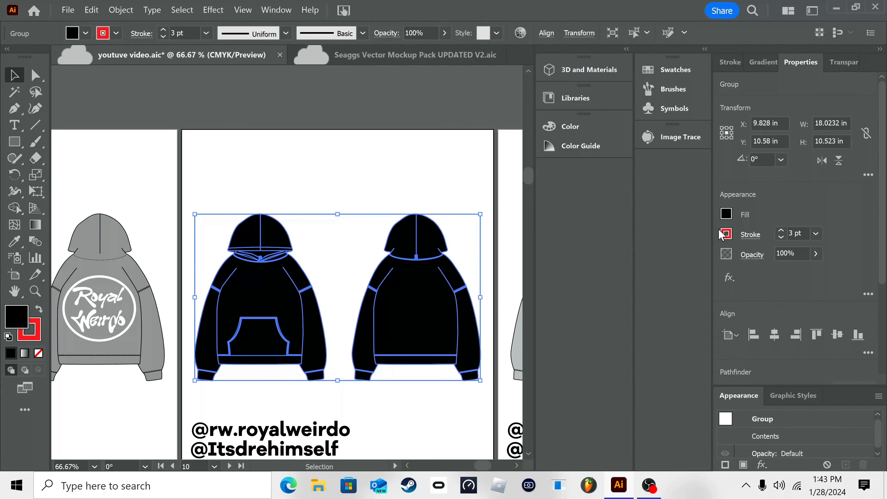
pyautogui.click(722, 235)
pyautogui.click(596, 284)
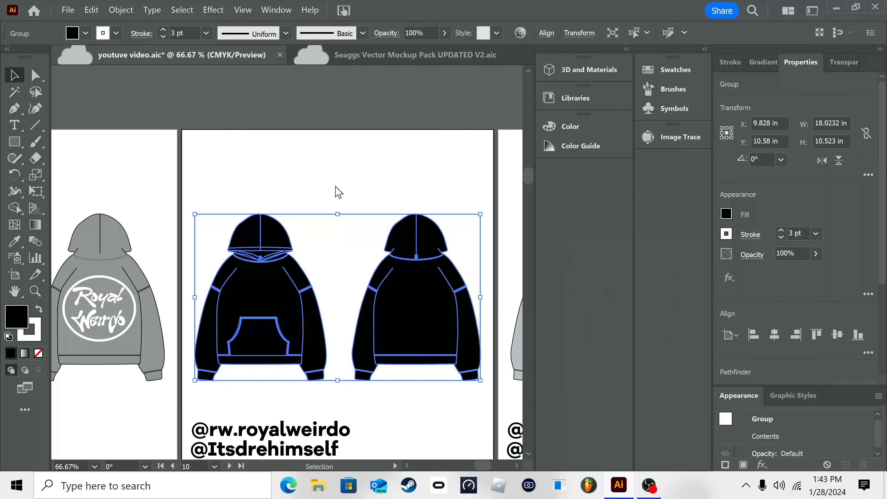
pyautogui.click(337, 190)
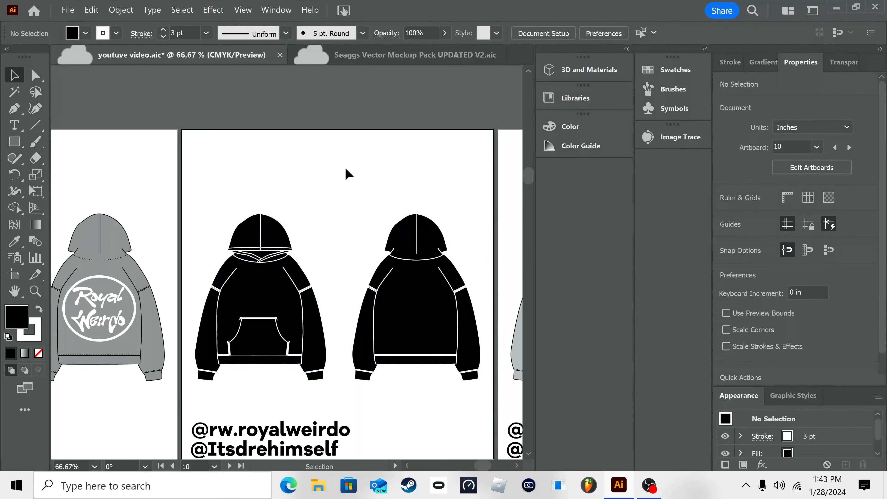
# Step: Sample the orange of the hoodie in the reference photo beside artboard 9 with the Eyedropper
pyautogui.hscroll(10, 349, 164)
pyautogui.rightClick(359, 192)
pyautogui.click(422, 304)
pyautogui.moveTo(489, 313); pyautogui.dragTo(440, 280)
pyautogui.click(411, 401)
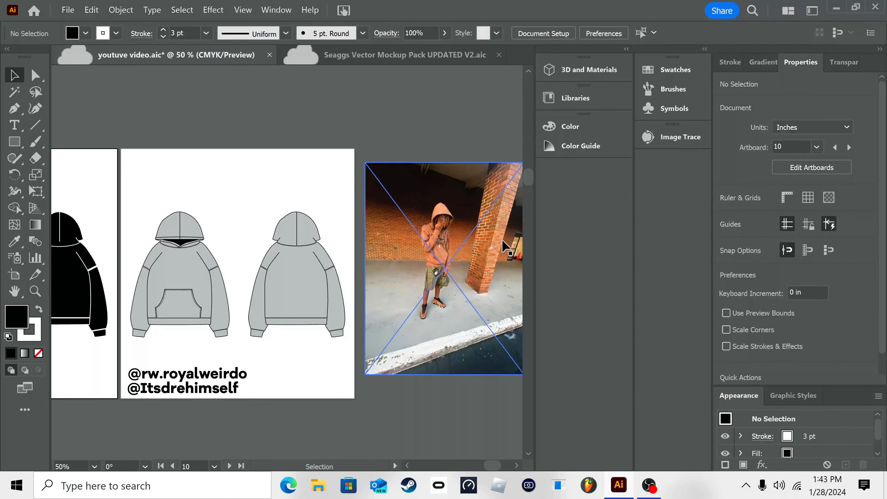
pyautogui.click(283, 262)
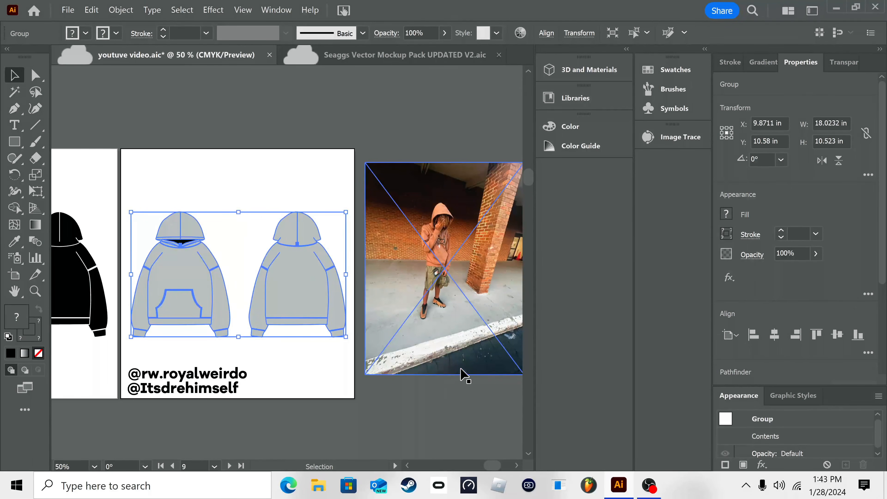
pyautogui.click(424, 412)
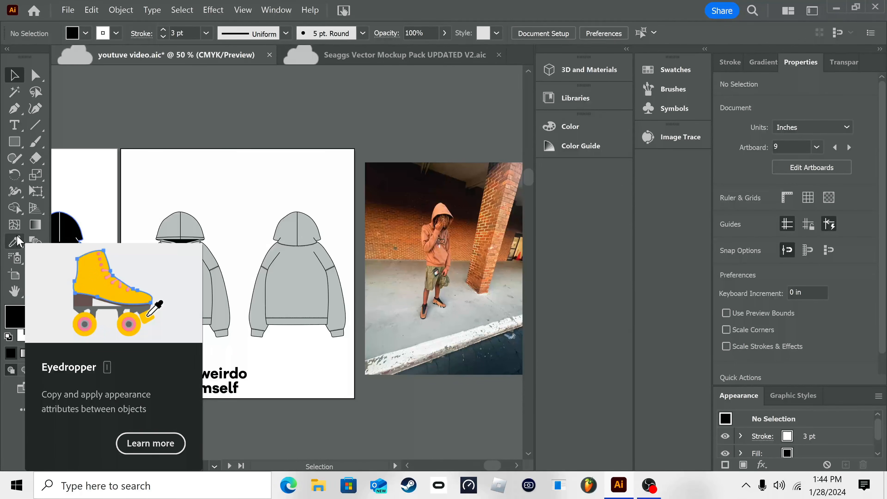
pyautogui.click(17, 237)
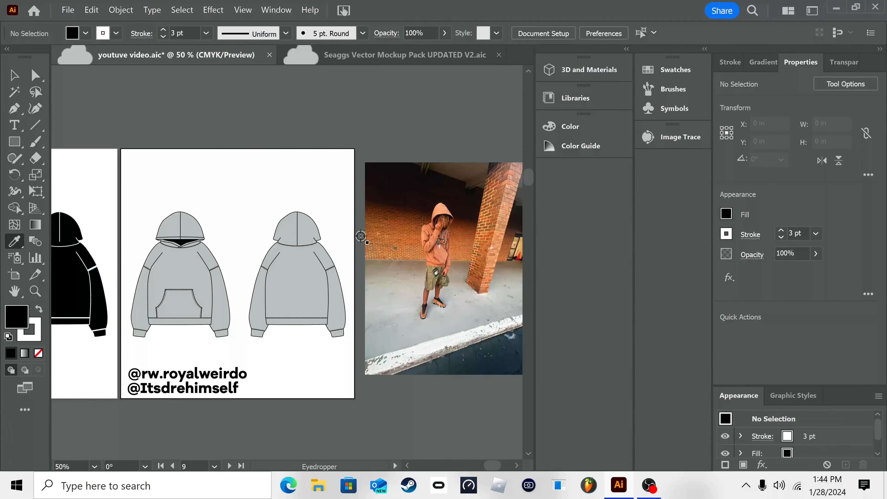
pyautogui.click(441, 250)
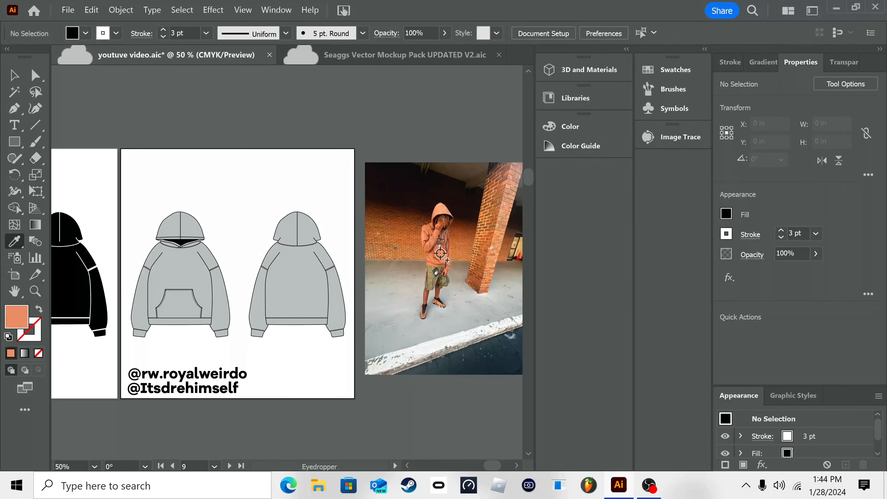
pyautogui.moveTo(440, 256)
pyautogui.mouseDown()
pyautogui.moveTo(422, 277)
pyautogui.moveTo(430, 277)
pyautogui.moveTo(434, 257)
pyautogui.mouseUp()
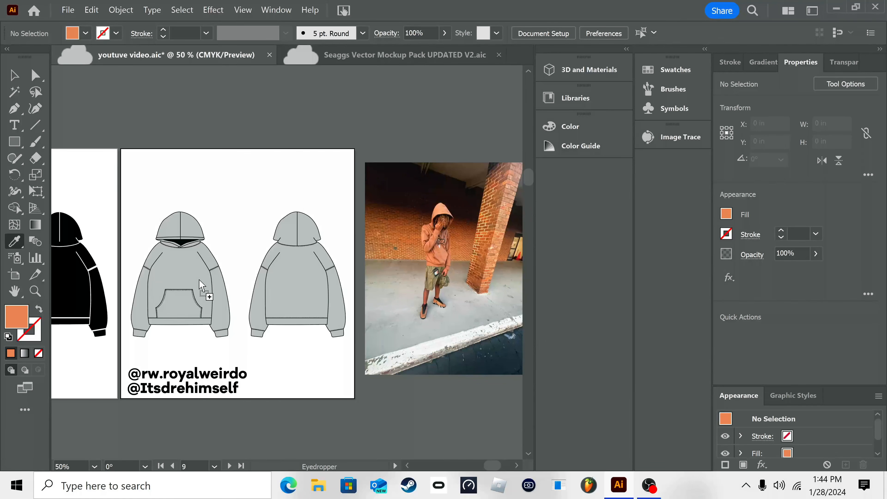
# Step: Apply the sampled orange fill to the front and back hoodies on artboard 9
pyautogui.moveTo(200, 280); pyautogui.dragTo(199, 281)
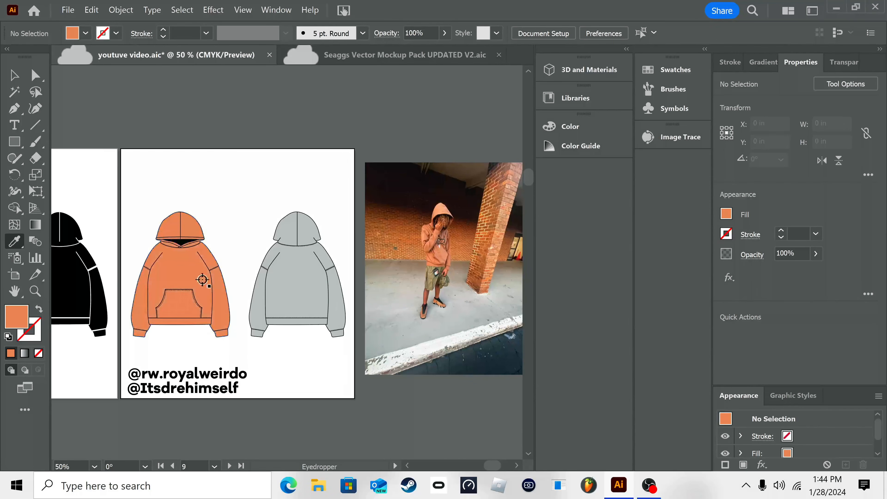
pyautogui.moveTo(726, 222); pyautogui.dragTo(293, 284)
pyautogui.moveTo(18, 317); pyautogui.dragTo(310, 278)
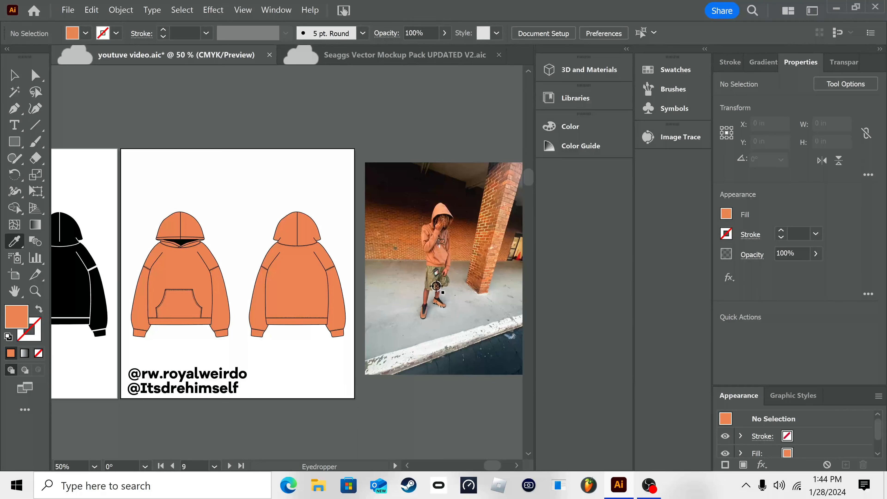
# Step: Sample the tan of the shorts in the reference photo and fill the back hoodie on artboard 9 with it
pyautogui.click(433, 279)
pyautogui.click(427, 276)
pyautogui.click(433, 279)
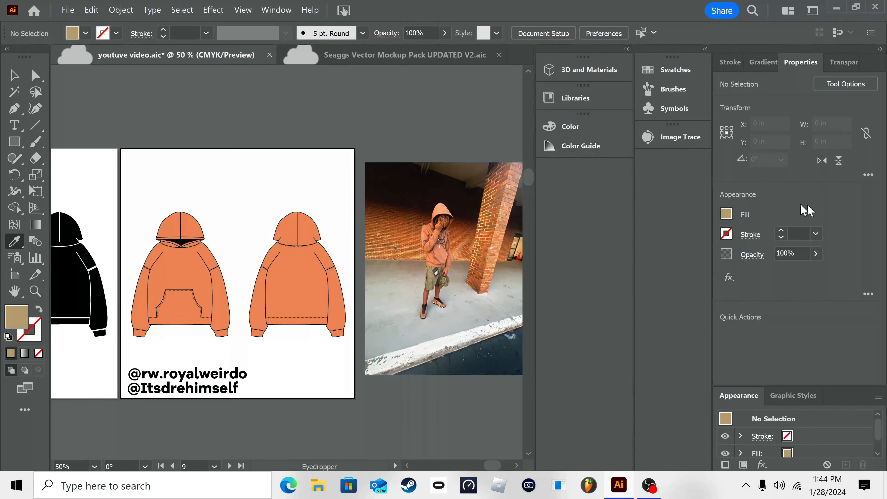
pyautogui.moveTo(732, 214); pyautogui.dragTo(316, 296)
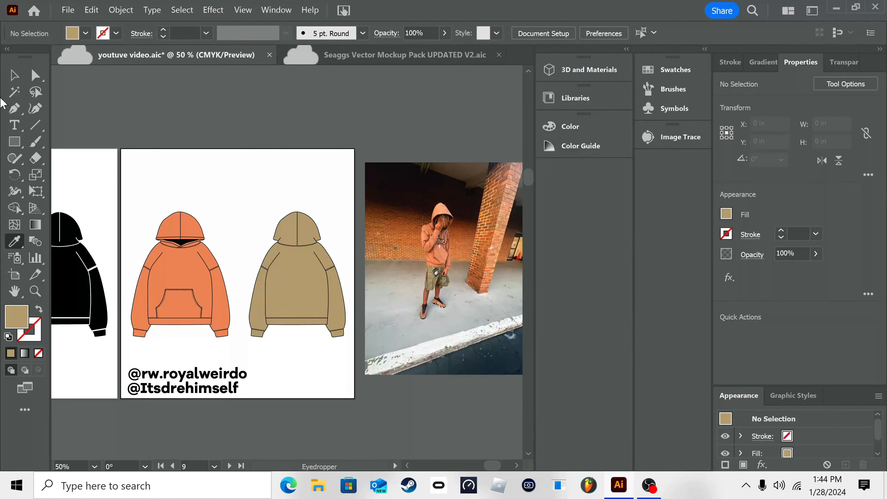
pyautogui.click(7, 79)
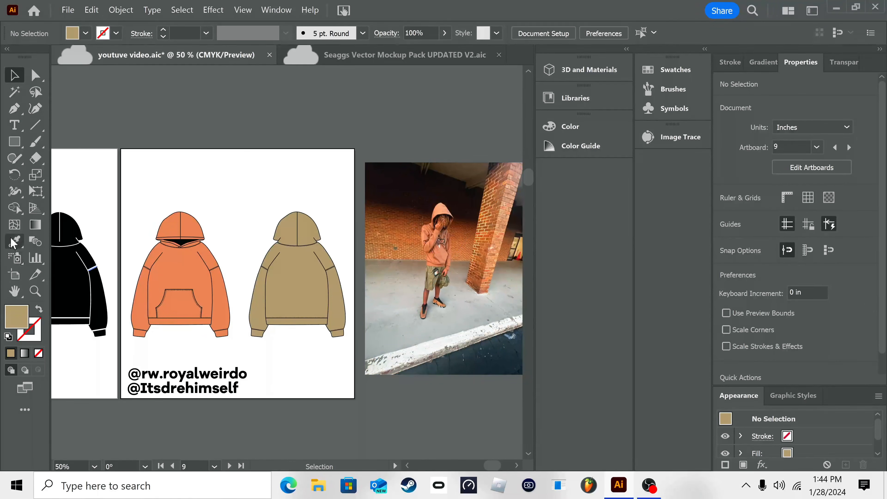
# Step: Review the colored hoodie mockups and their graphics across the rows of artboards
pyautogui.hscroll(-4, 329, 376)
pyautogui.scroll(2, 329, 376)
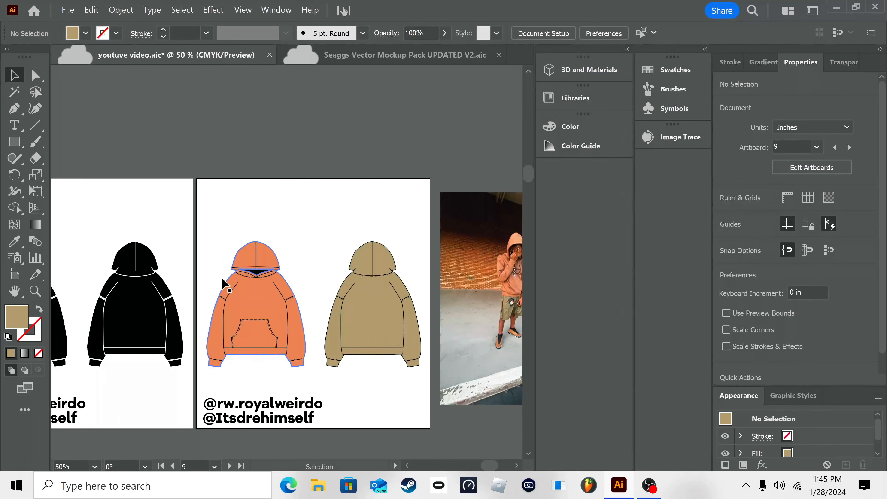
pyautogui.moveTo(149, 192); pyautogui.dragTo(490, 332)
pyautogui.moveTo(57, 251); pyautogui.dragTo(501, 198)
pyautogui.scroll(-4, 426, 209)
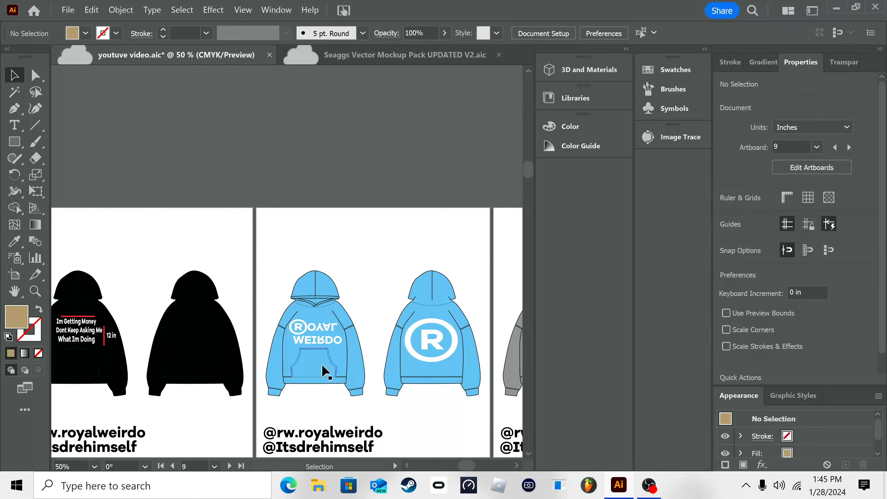
pyautogui.moveTo(322, 369); pyautogui.dragTo(244, 160)
pyautogui.moveTo(325, 213); pyautogui.dragTo(301, 61)
pyautogui.moveTo(421, 242); pyautogui.dragTo(446, 168)
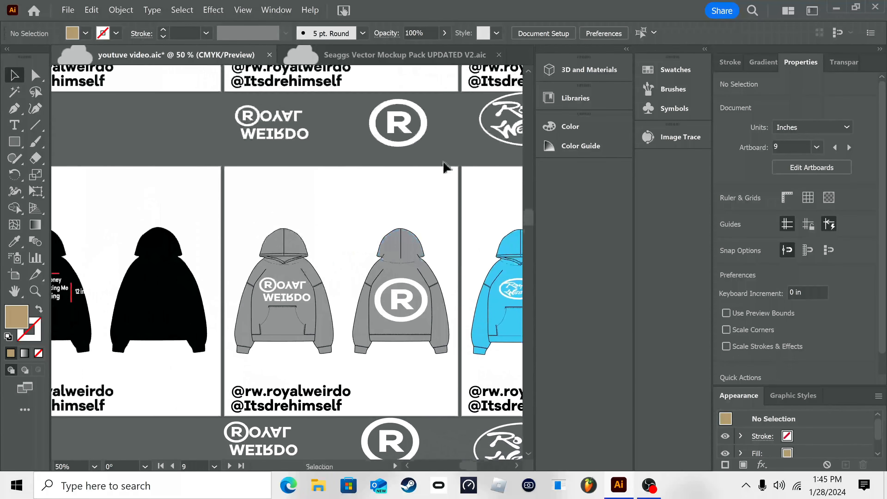
pyautogui.moveTo(195, 63); pyautogui.dragTo(362, 224)
pyautogui.moveTo(268, 157); pyautogui.dragTo(260, 385)
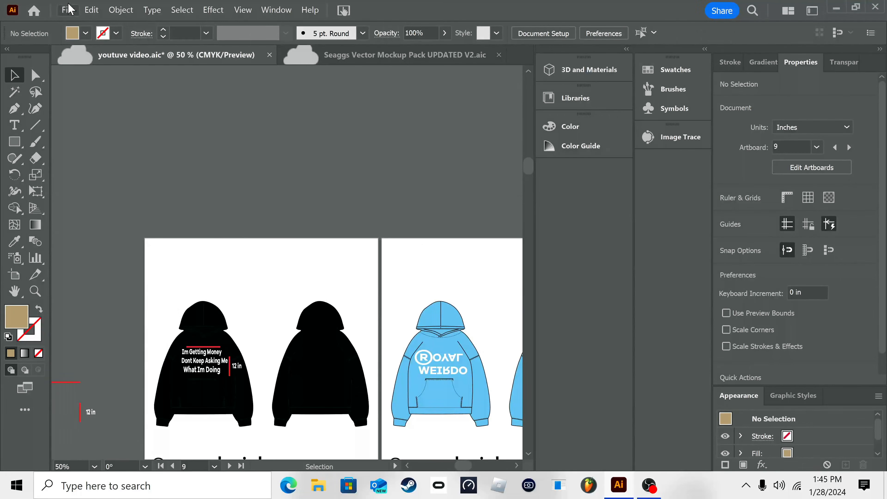
# Step: Copy artboard 13 with its black hoodie artwork and paste it as a new artboard
pyautogui.click(67, 10)
pyautogui.click(346, 120)
pyautogui.click(14, 275)
pyautogui.press('v')
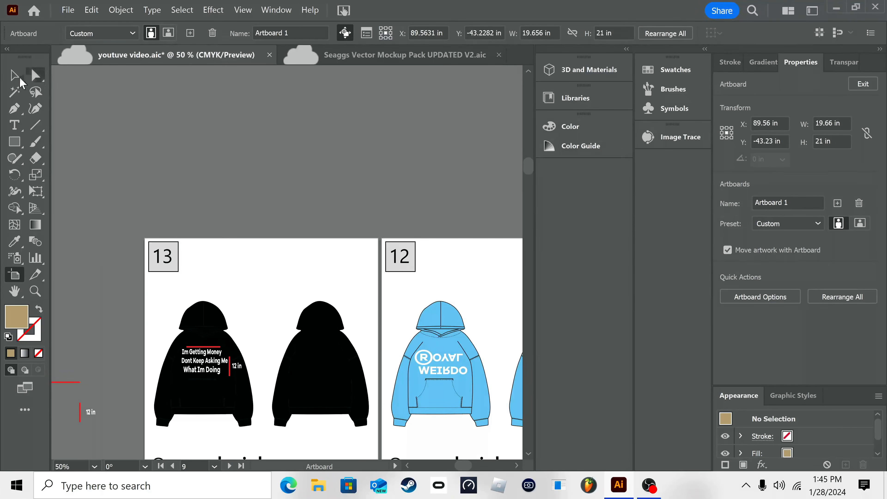
pyautogui.click(14, 276)
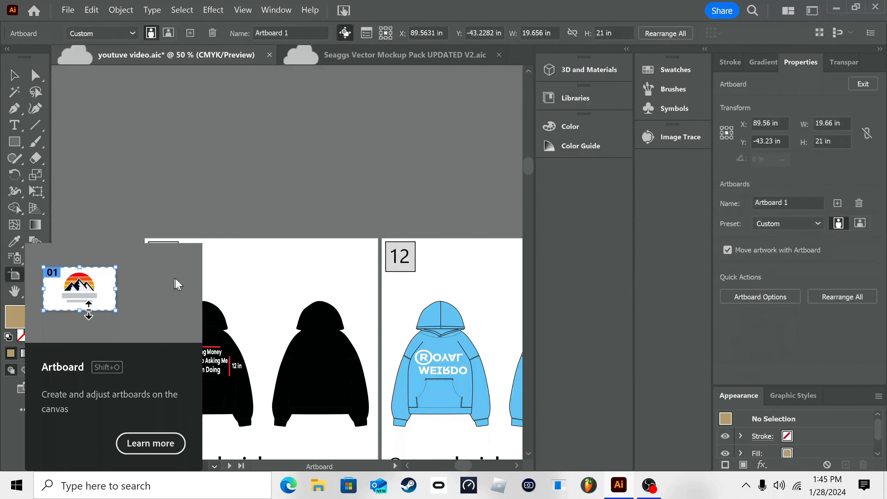
pyautogui.click(276, 265)
pyautogui.moveTo(282, 257); pyautogui.dragTo(356, 175)
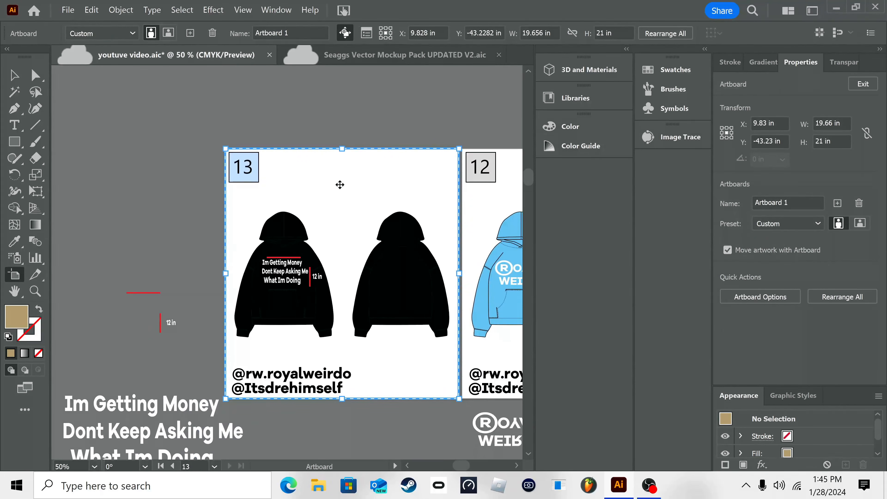
pyautogui.hotkey('ctrl', 'c')
pyautogui.hotkey('ctrl', 'v')
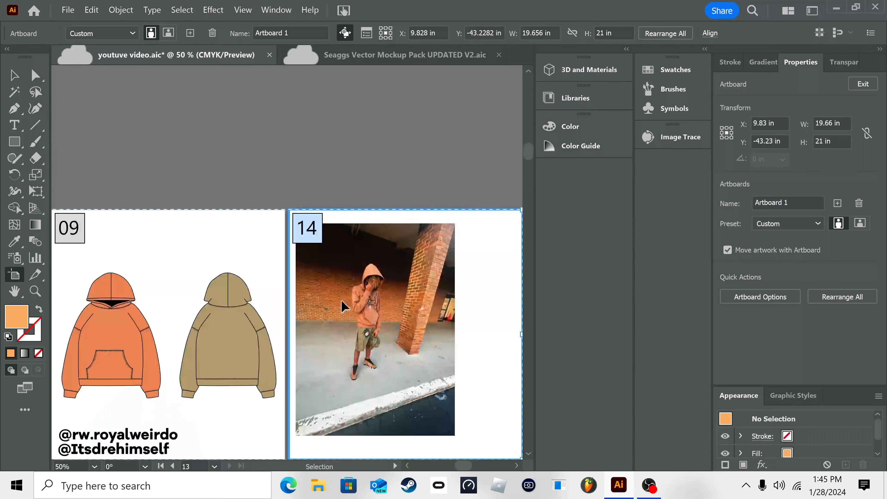
# Step: Try repositioning the pasted artboard 14, and undo both the move and the artboard paste
pyautogui.moveTo(342, 224); pyautogui.dragTo(229, 145)
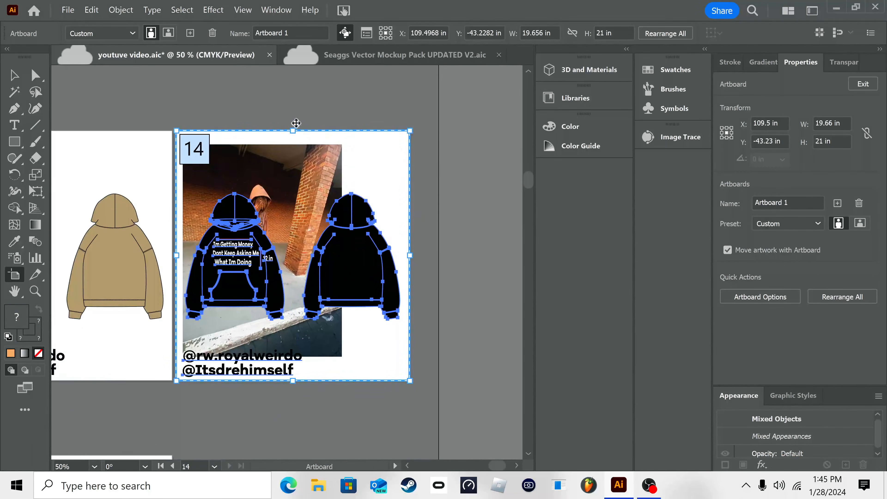
pyautogui.moveTo(293, 139); pyautogui.dragTo(299, 74)
pyautogui.moveTo(297, 240); pyautogui.dragTo(290, 313)
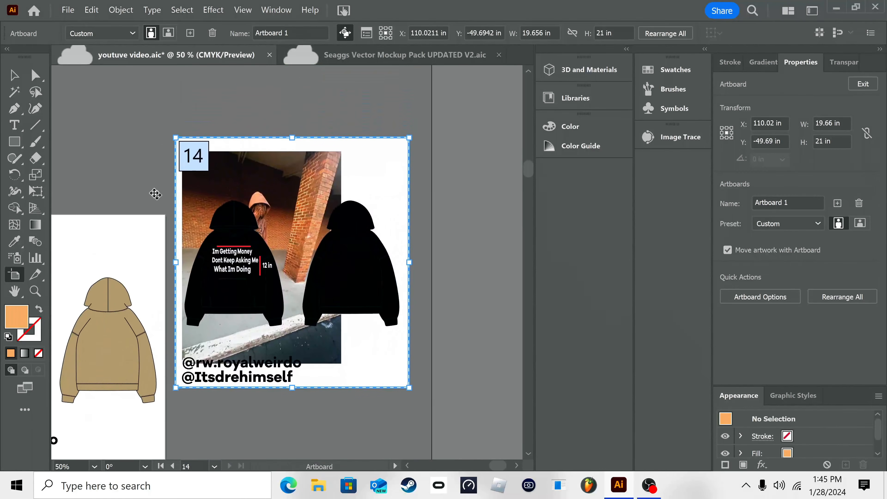
pyautogui.click(10, 76)
pyautogui.hotkey('ctrl', 'z')
pyautogui.hotkey('ctrl', 'z')
# Step: Save the hoodie mockup document
pyautogui.moveTo(278, 111); pyautogui.dragTo(501, 176)
pyautogui.moveTo(149, 242); pyautogui.dragTo(420, 57)
pyautogui.moveTo(301, 298); pyautogui.dragTo(427, 229)
pyautogui.rightClick(386, 345)
pyautogui.click(475, 222)
pyautogui.rightClick(430, 126)
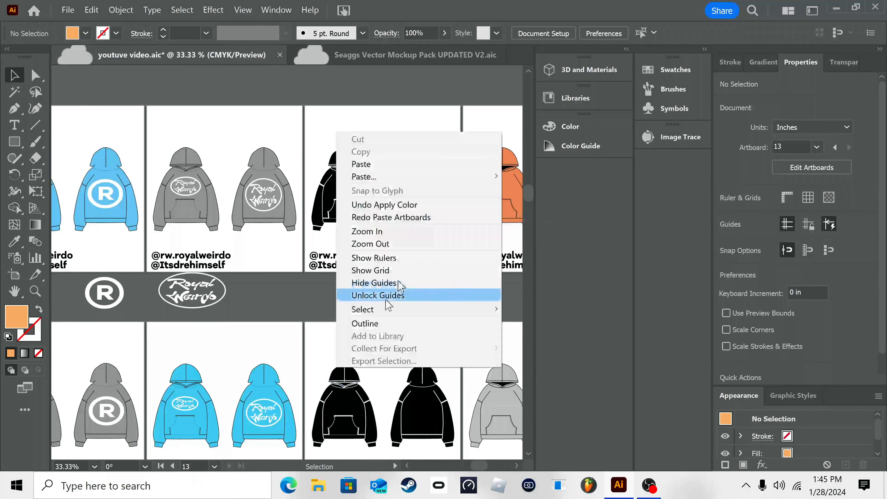
pyautogui.click(433, 246)
pyautogui.moveTo(239, 308); pyautogui.dragTo(379, 402)
pyautogui.rightClick(432, 123)
pyautogui.click(432, 127)
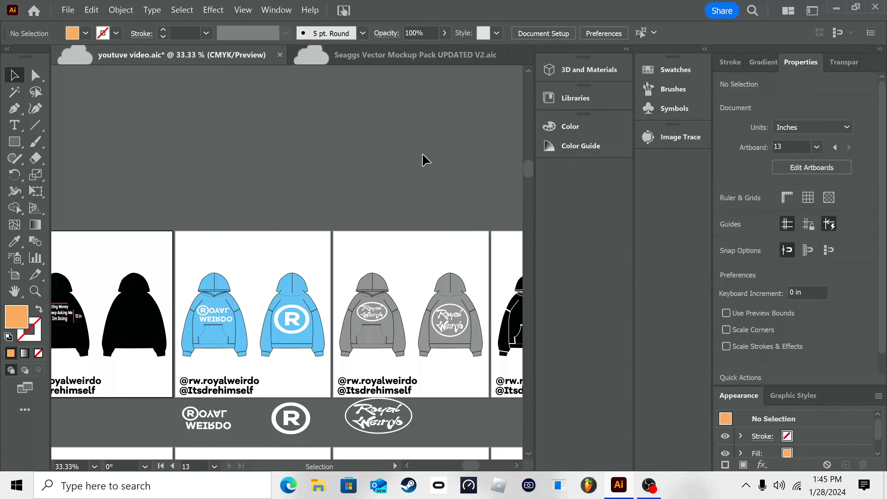
pyautogui.hotkey('ctrl', 's')
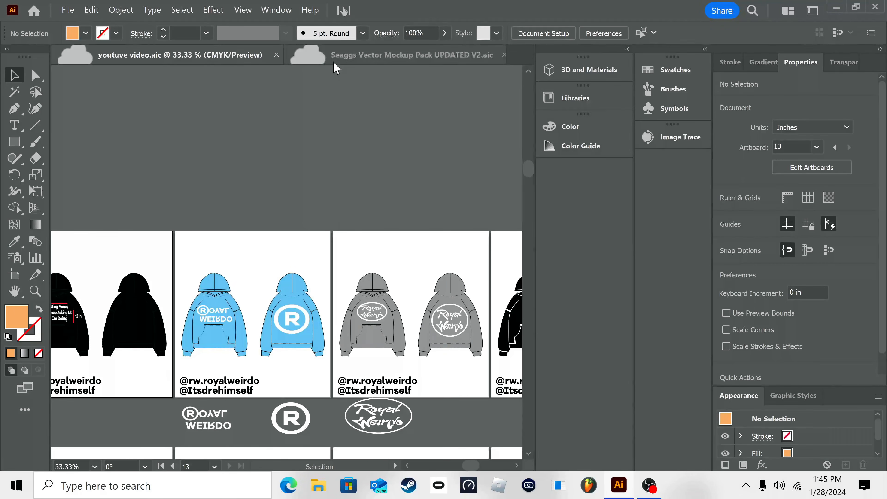
# Step: Copy the black speckle marks from the Seaggs Vector Mockup Pack document and paste them into the youtuve video document
pyautogui.click(413, 55)
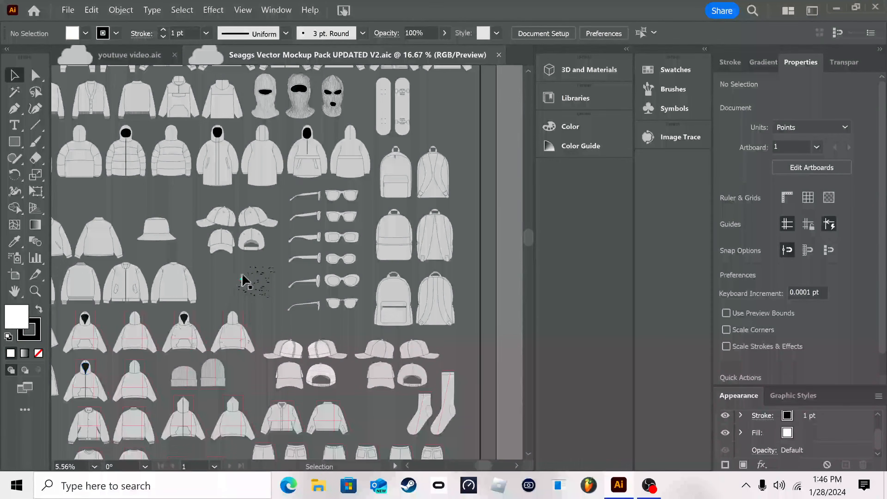
pyautogui.moveTo(264, 304); pyautogui.dragTo(266, 310)
pyautogui.hotkey('ctrl', 'c')
pyautogui.hotkey('ctrl', 'v')
pyautogui.click(138, 52)
pyautogui.hotkey('ctrl', 'v')
# Step: Isolate the pasted speckle group and move one of its paths onto the back of the blue hoodie on artboard 12
pyautogui.moveTo(263, 292); pyautogui.dragTo(240, 252)
pyautogui.click(292, 265)
pyautogui.click(275, 234)
pyautogui.doubleClick(265, 235)
pyautogui.click(276, 237)
pyautogui.moveTo(275, 235); pyautogui.dragTo(289, 325)
pyautogui.rightClick(288, 325)
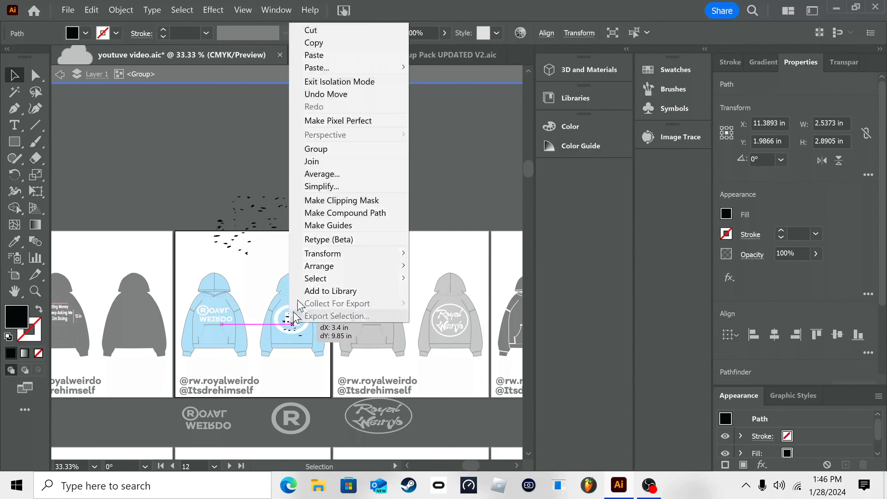
pyautogui.click(352, 79)
pyautogui.moveTo(292, 313); pyautogui.dragTo(291, 300)
pyautogui.moveTo(286, 312)
pyautogui.mouseDown()
pyautogui.moveTo(296, 302)
pyautogui.moveTo(282, 318)
pyautogui.mouseUp()
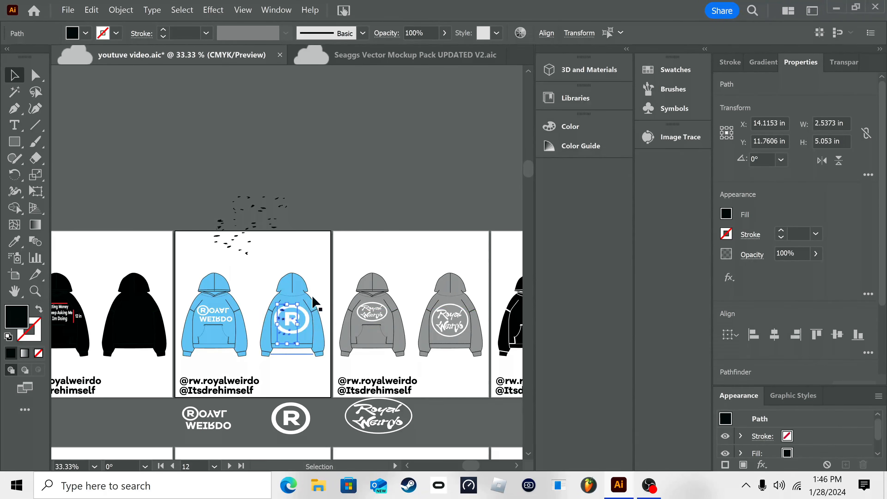
# Step: Delete all the pasted speckle marks on and around artboard 12
pyautogui.click(425, 373)
pyautogui.moveTo(241, 252); pyautogui.dragTo(198, 252)
pyautogui.press('Delete')
pyautogui.press('\\')
pyautogui.click(13, 81)
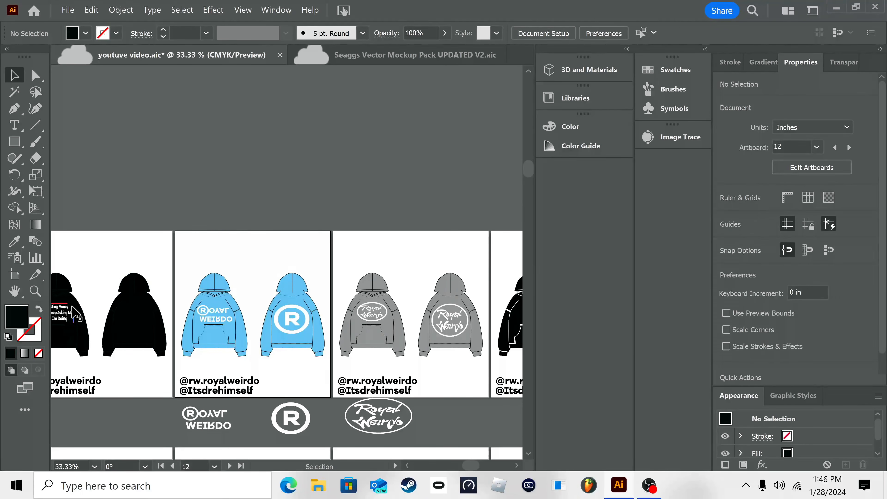
# Step: Examine the lettering and the red 12 in size markers on the black hoodie of artboard 13
pyautogui.click(72, 313)
pyautogui.click(110, 196)
pyautogui.moveTo(126, 262); pyautogui.dragTo(352, 231)
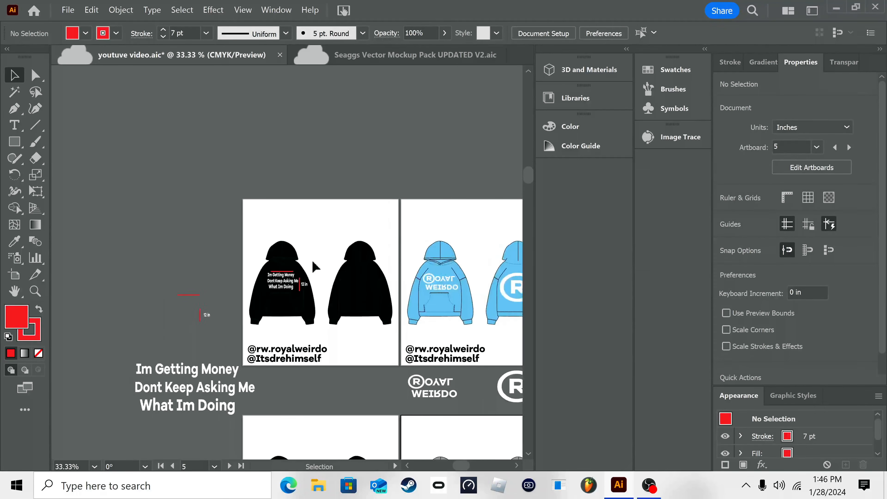
pyautogui.rightClick(316, 259)
pyautogui.click(374, 122)
pyautogui.rightClick(344, 274)
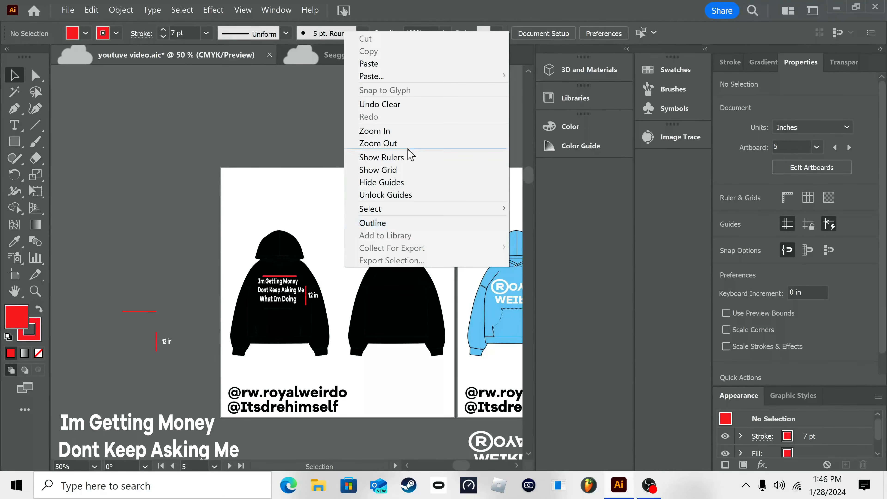
pyautogui.click(412, 130)
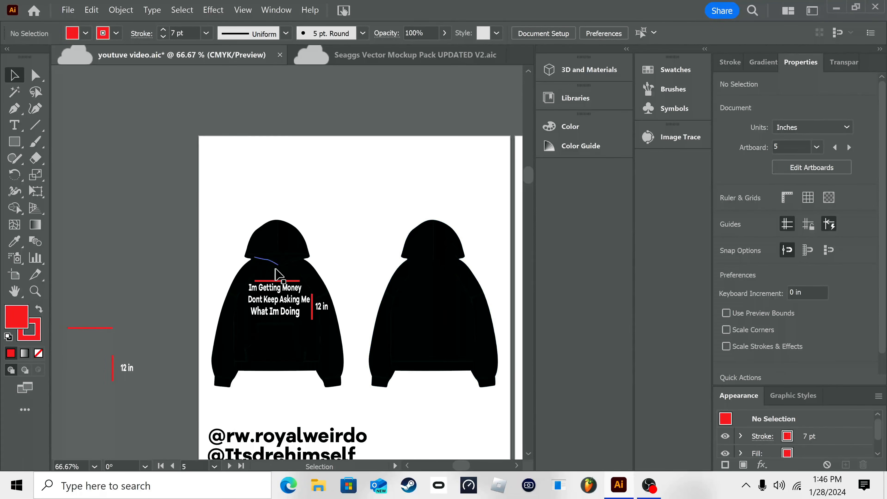
pyautogui.rightClick(300, 283)
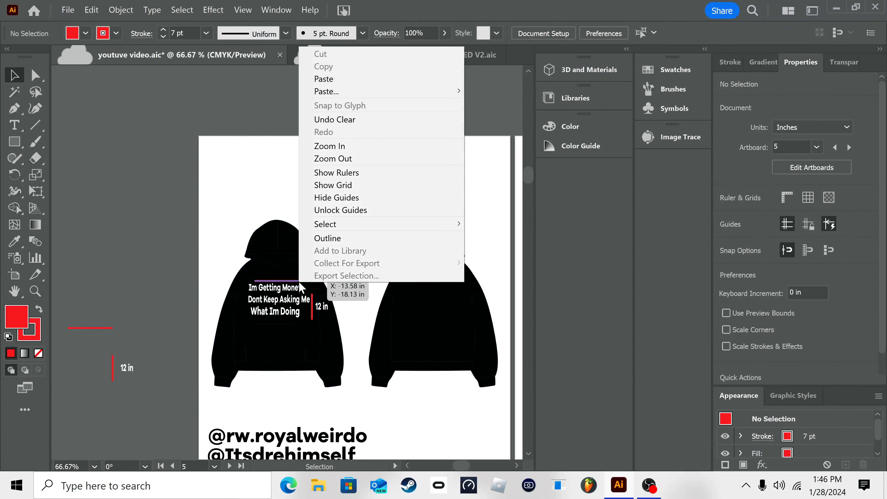
pyautogui.click(216, 233)
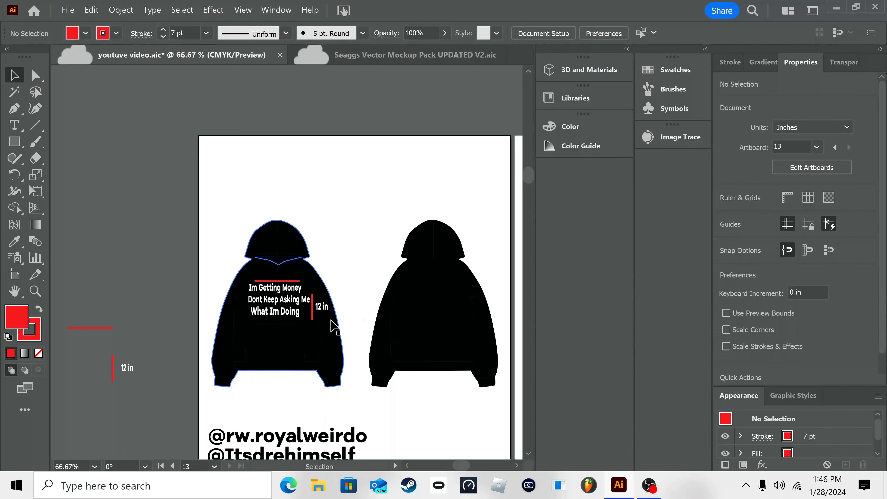
# Step: Draw a diagonal red line with a 7 pt stroke and no fill from the gray front hoodie's hood on artboard 11
pyautogui.hscroll(10, 338, 328)
pyautogui.hscroll(12, 242, 294)
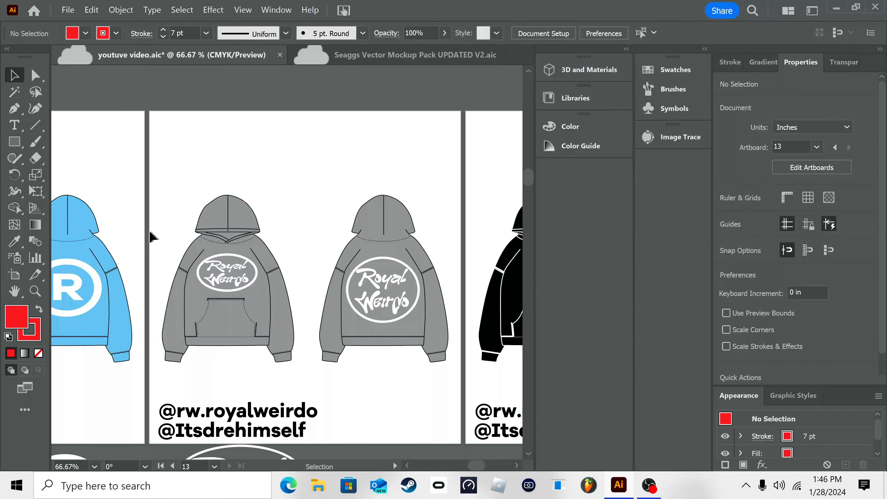
pyautogui.click(35, 124)
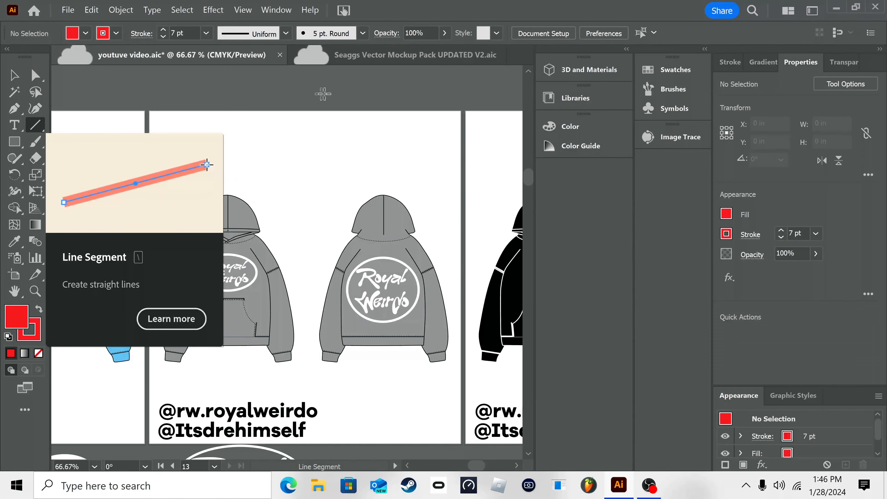
pyautogui.click(727, 214)
pyautogui.click(727, 214)
pyautogui.click(728, 216)
pyautogui.click(728, 216)
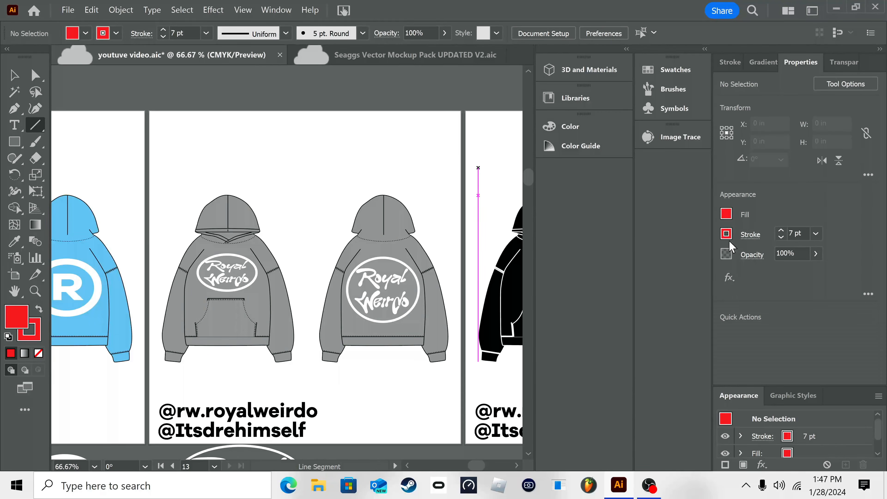
pyautogui.moveTo(291, 164); pyautogui.dragTo(280, 192)
pyautogui.press('v')
pyautogui.click(292, 187)
pyautogui.click(293, 231)
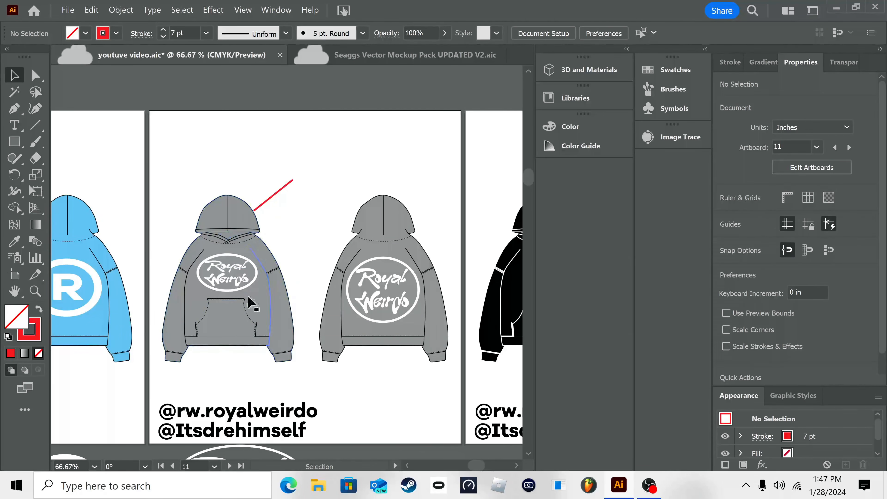
# Step: Place a text object above the outer end of the red line on artboard 11 and enlarge it to about 44 pt
pyautogui.click(14, 124)
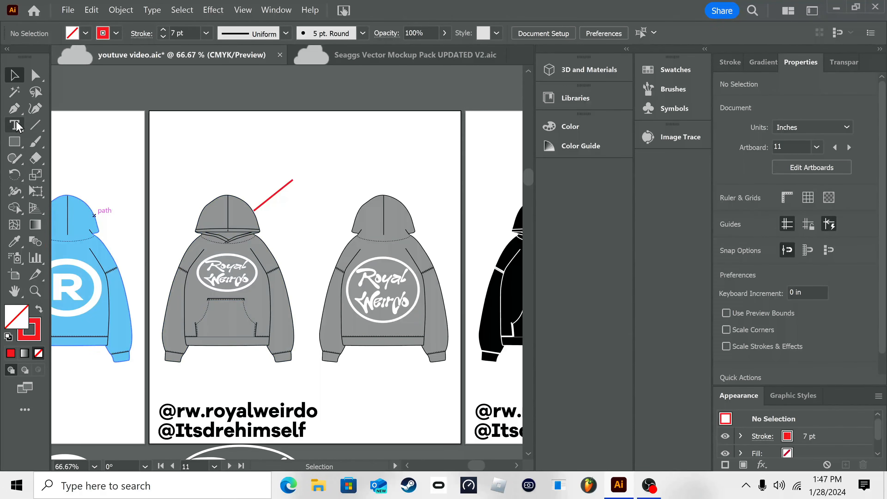
pyautogui.moveTo(287, 168); pyautogui.dragTo(339, 183)
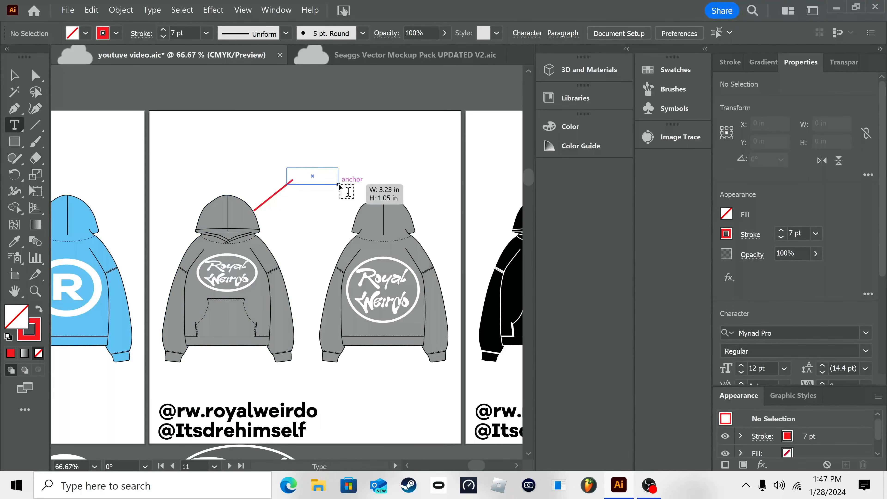
pyautogui.hotkey('ctrl', 'z')
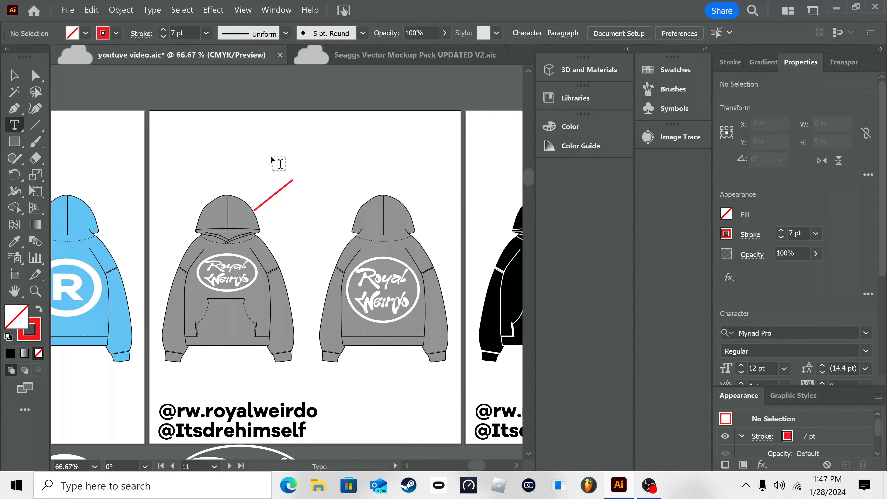
pyautogui.click(309, 159)
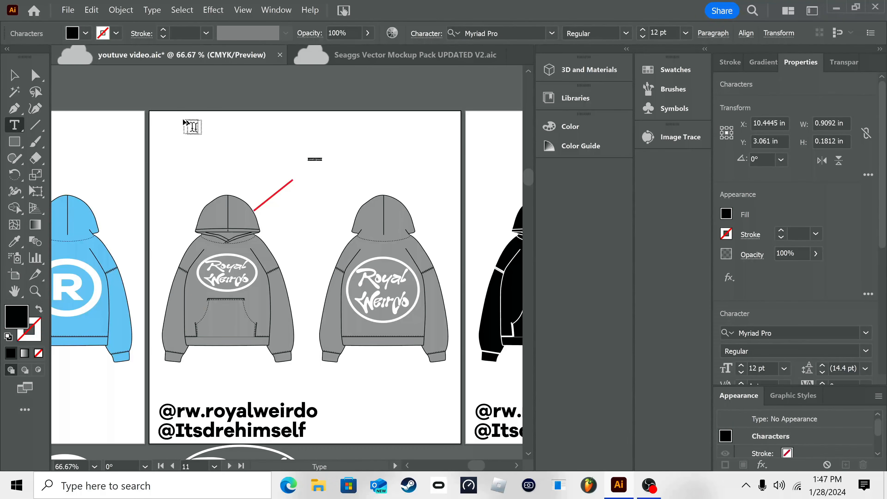
pyautogui.click(12, 77)
pyautogui.moveTo(322, 157)
pyautogui.mouseDown()
pyautogui.moveTo(361, 150)
pyautogui.moveTo(321, 168)
pyautogui.mouseUp()
# Step: Replace the placeholder text above the red line with "Distressed hood"
pyautogui.doubleClick(321, 168)
pyautogui.write('Dus')
pyautogui.press('BackSpace')
pyautogui.press('BackSpace')
pyautogui.write('ui')
pyautogui.press('BackSpace')
pyautogui.press('BackSpace')
pyautogui.write('istressde')
pyautogui.press('BackSpace')
pyautogui.press('BackSpace')
pyautogui.write('ed hood')
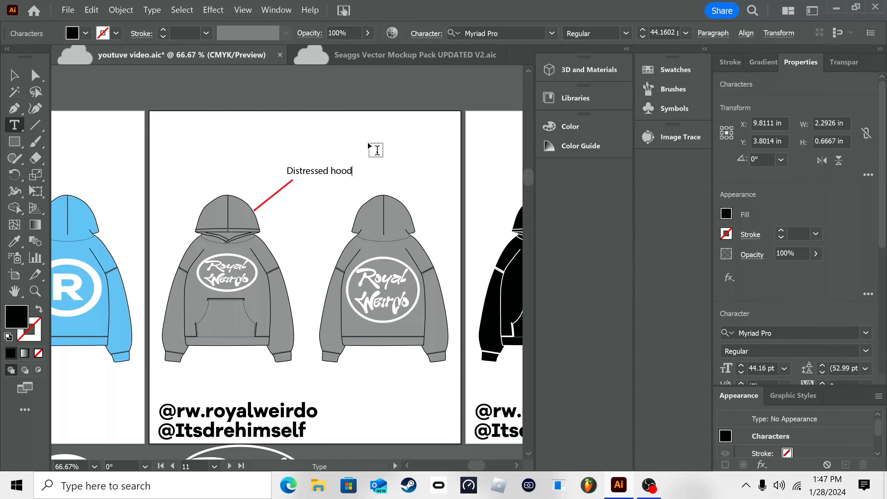
# Step: Insert "on the" so the gray hoodie's label reads "Distressed on the hood"
pyautogui.click(14, 78)
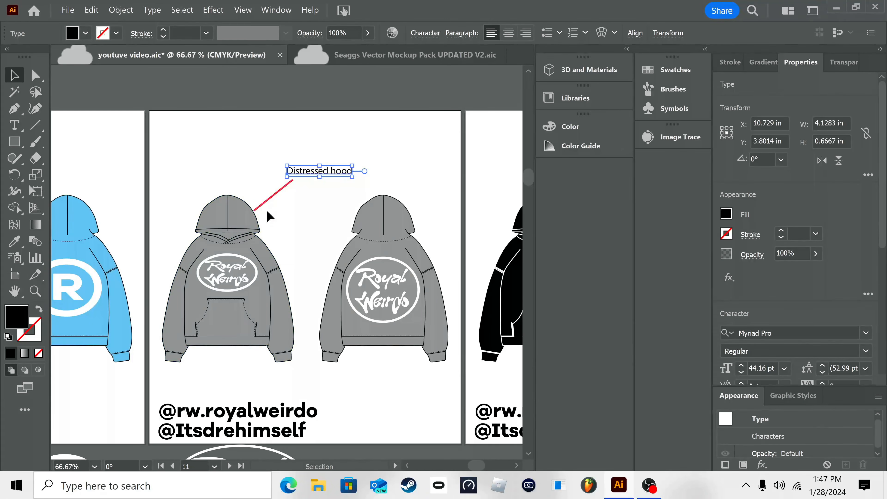
pyautogui.doubleClick(334, 170)
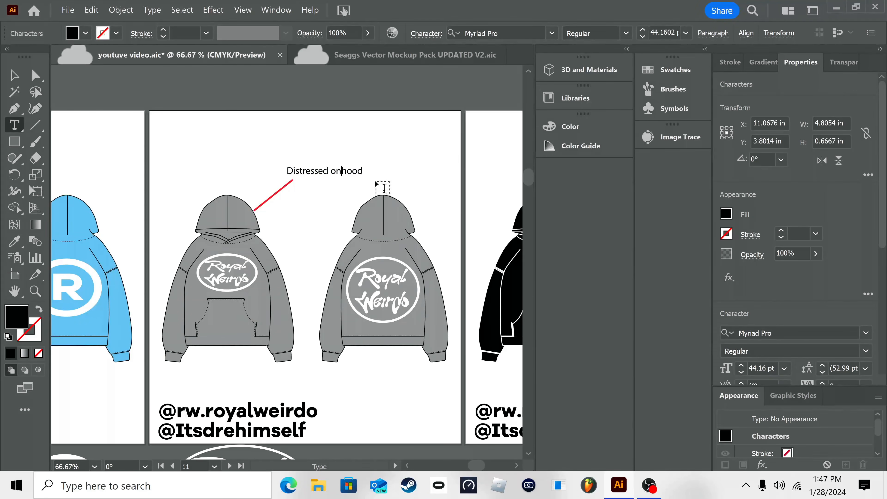
pyautogui.write('on the')
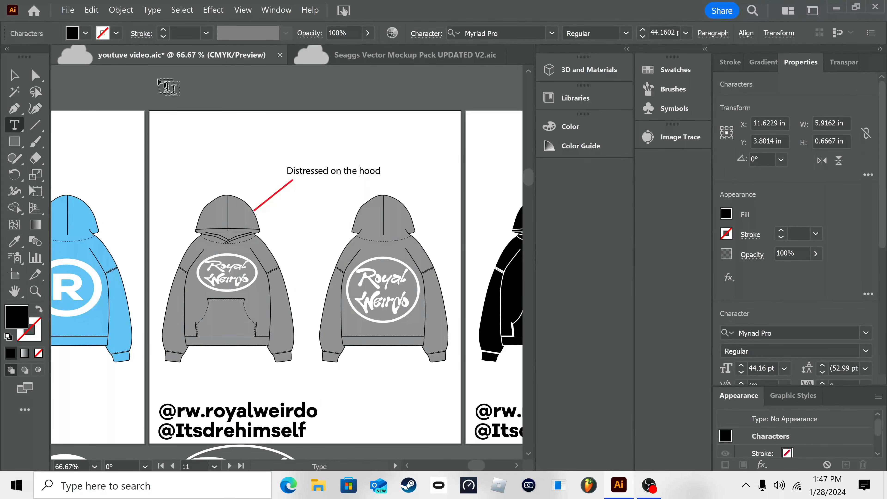
pyautogui.click(13, 75)
pyautogui.click(274, 109)
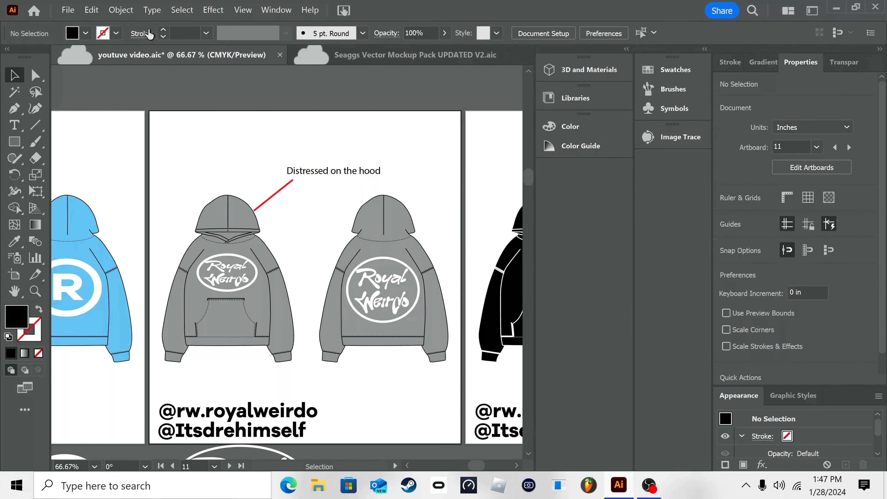
# Step: Switch to the Seaggs Vector Mockup Pack UPDATED V2 document and delete the selected speckle group beside the sunglasses
pyautogui.click(384, 54)
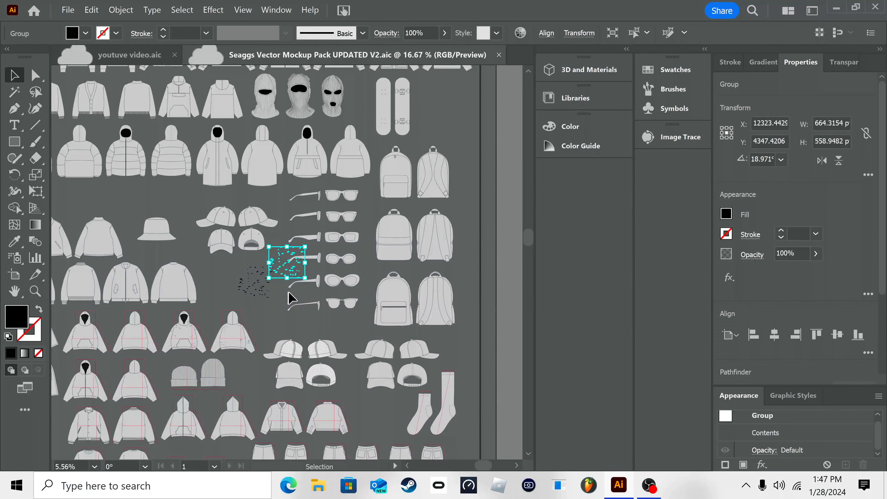
pyautogui.press('Delete')
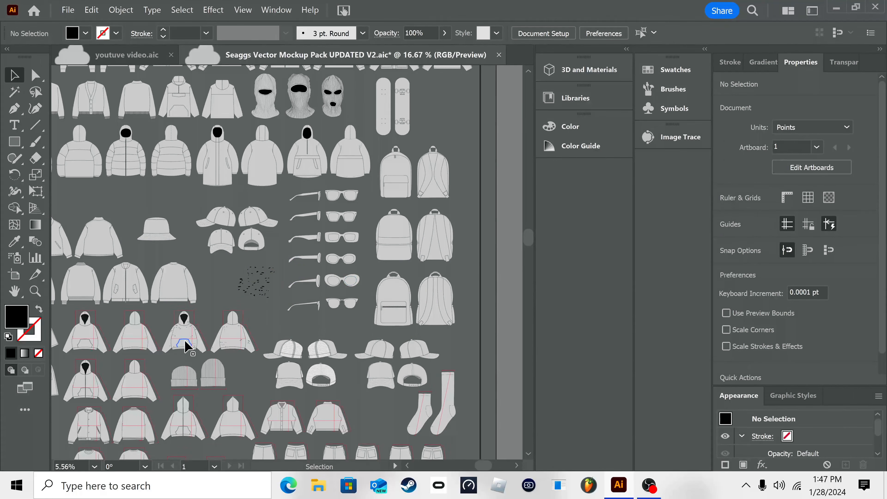
pyautogui.click(184, 328)
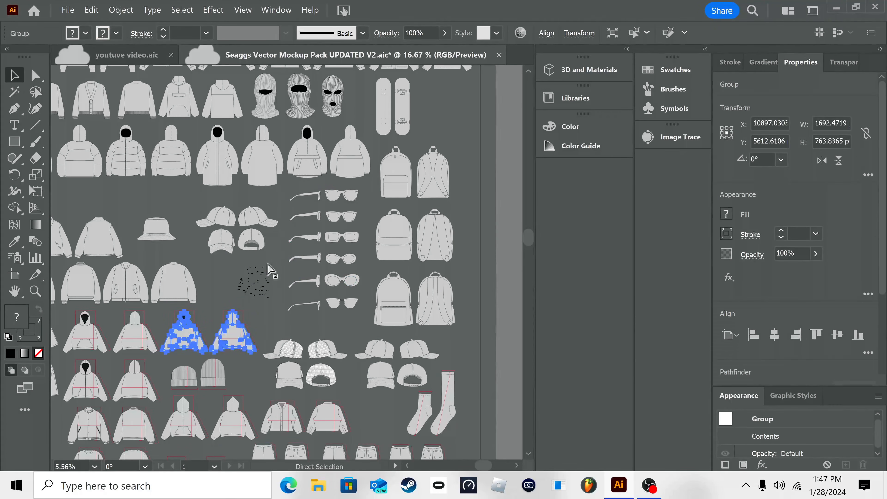
pyautogui.click(159, 202)
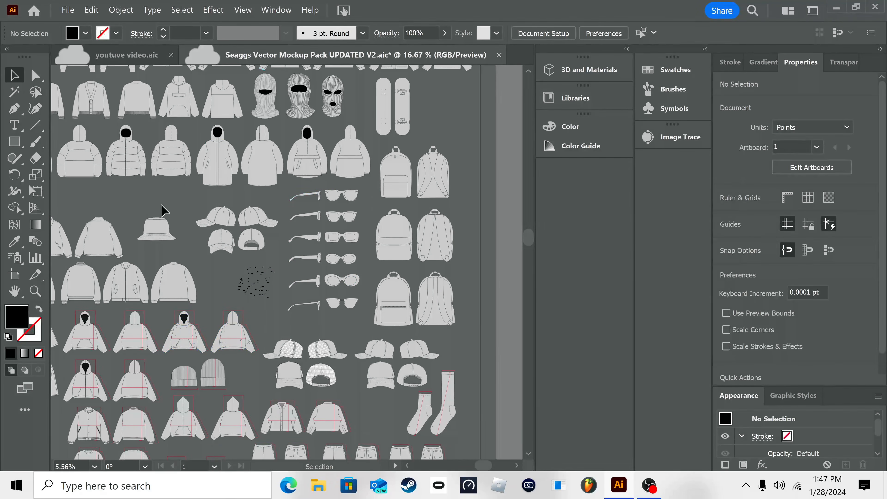
pyautogui.scroll(-10, 244, 196)
pyautogui.scroll(5, 348, 193)
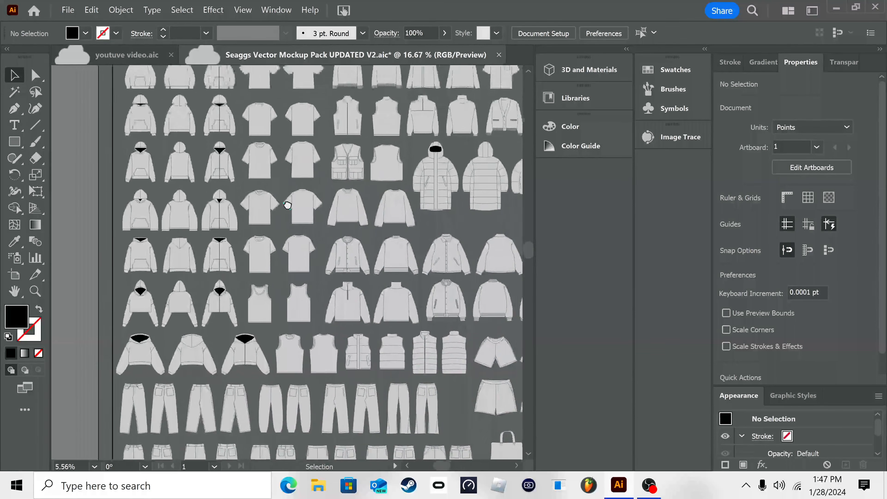
# Step: Return to the youtuve video document and look over the annotated gray hoodie and the neighbouring artboards
pyautogui.click(138, 56)
pyautogui.moveTo(385, 268); pyautogui.dragTo(243, 289)
pyautogui.rightClick(272, 286)
pyautogui.click(341, 162)
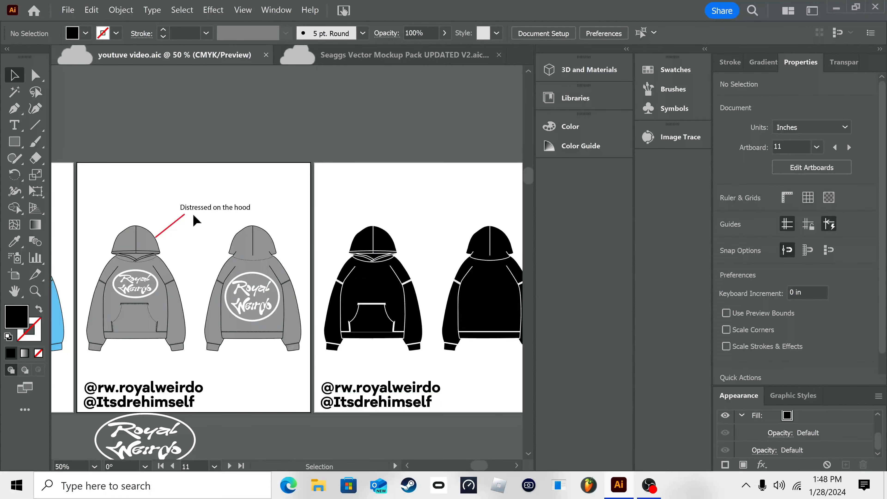
pyautogui.rightClick(328, 233)
pyautogui.click(404, 349)
pyautogui.moveTo(256, 292)
pyautogui.mouseDown()
pyautogui.moveTo(239, 286)
pyautogui.moveTo(327, 307)
pyautogui.mouseUp()
pyautogui.moveTo(157, 266); pyautogui.dragTo(408, 335)
pyautogui.moveTo(196, 285); pyautogui.dragTo(336, 265)
# Step: Duplicate artboard 08 with its light gray hoodies and place the copy directly above artboard 09
pyautogui.click(13, 277)
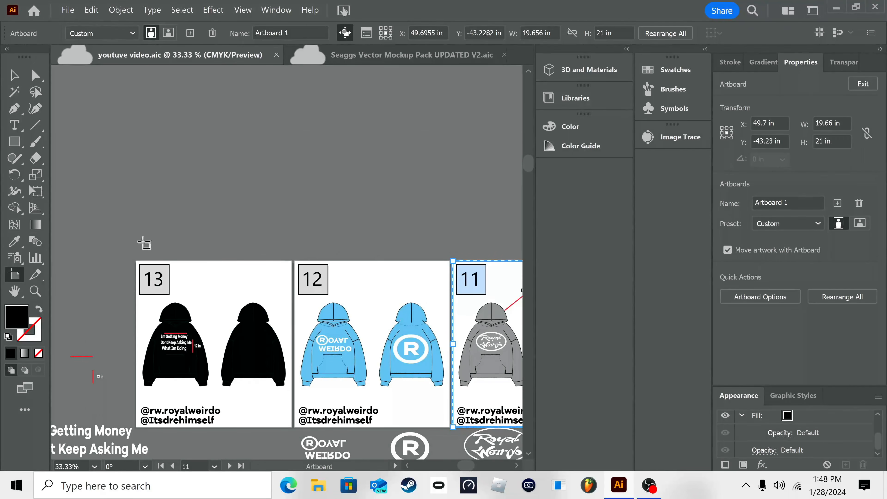
pyautogui.scroll(-10, 402, 307)
pyautogui.hscroll(12, 422, 311)
pyautogui.click(381, 251)
pyautogui.hotkey('ctrl', 'c')
pyautogui.hotkey('ctrl', 'v')
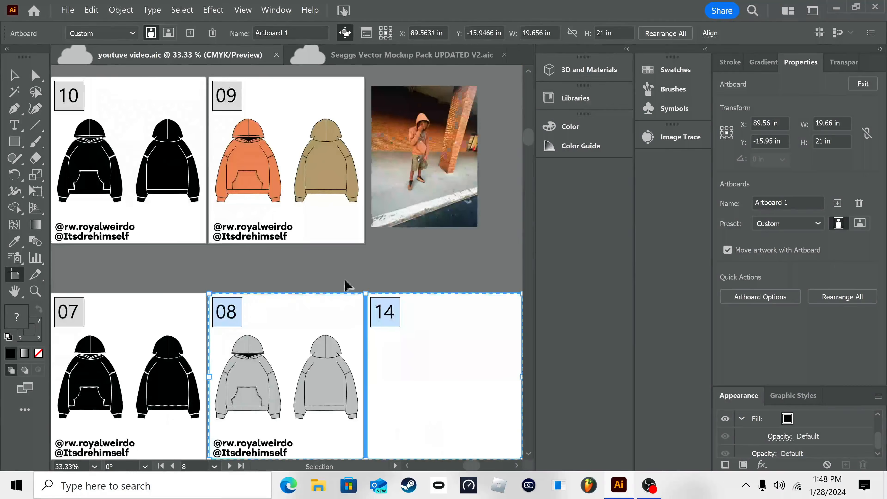
pyautogui.moveTo(403, 304); pyautogui.dragTo(280, 38)
pyautogui.moveTo(328, 63); pyautogui.dragTo(290, 2)
pyautogui.moveTo(260, 67); pyautogui.dragTo(289, 115)
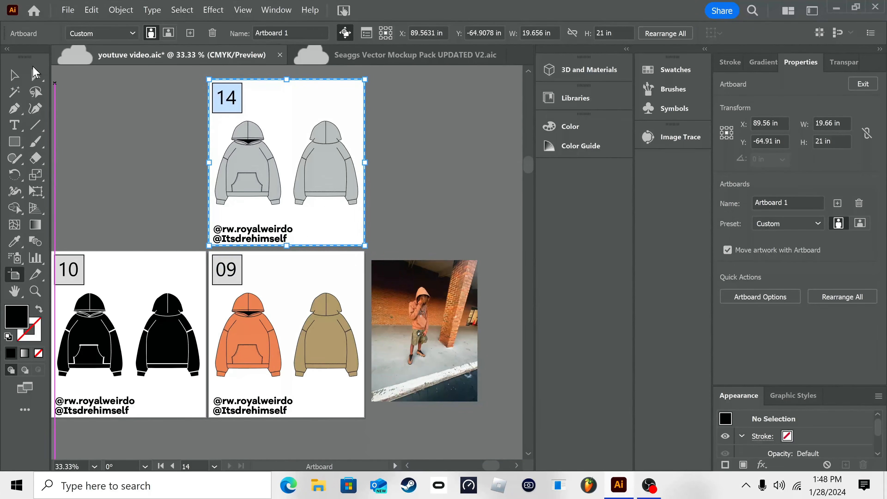
# Step: Duplicate artboard 12 with its blue hoodies and logos next to artboard 09
pyautogui.click(19, 79)
pyautogui.moveTo(282, 182); pyautogui.dragTo(618, 156)
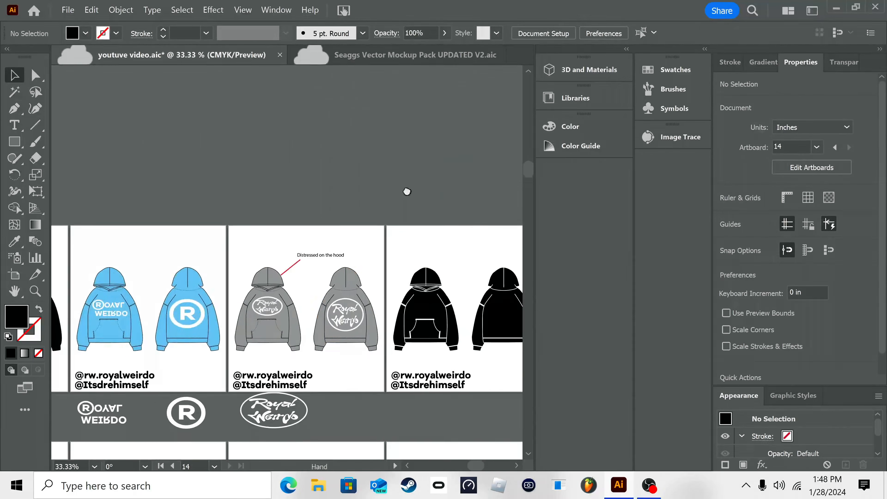
pyautogui.moveTo(172, 200); pyautogui.dragTo(268, 200)
pyautogui.click(15, 275)
pyautogui.click(292, 246)
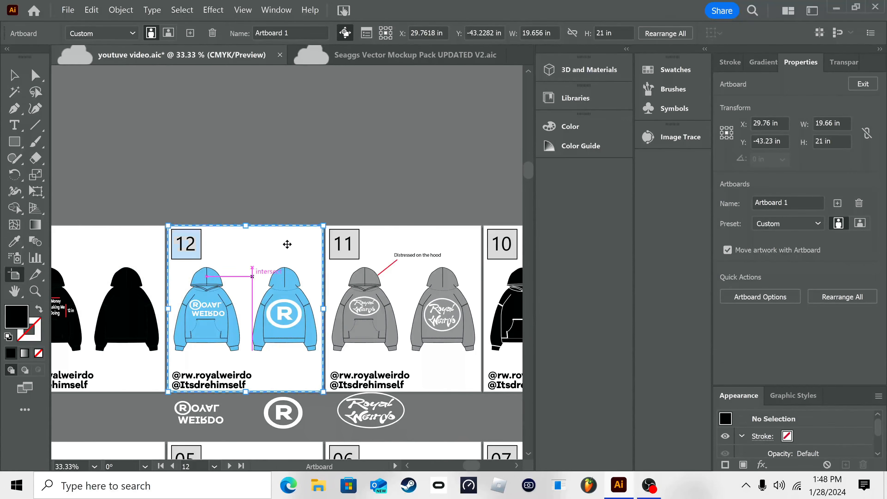
pyautogui.click(132, 239)
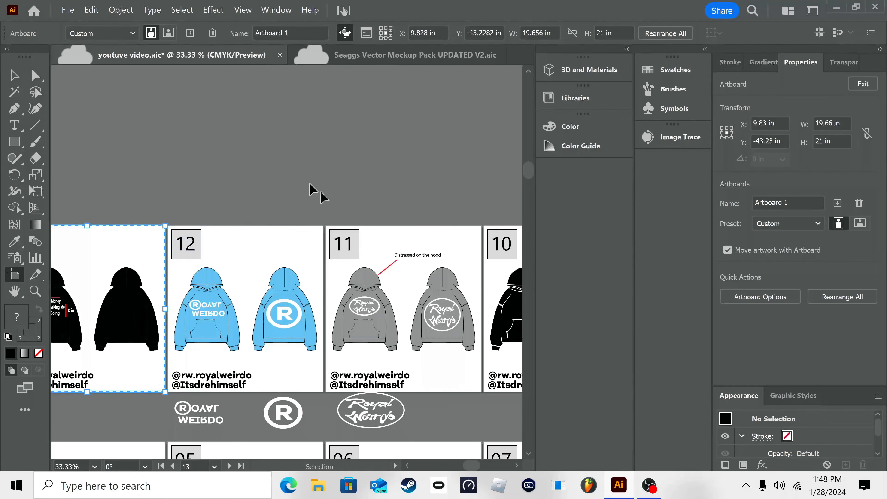
pyautogui.click(257, 245)
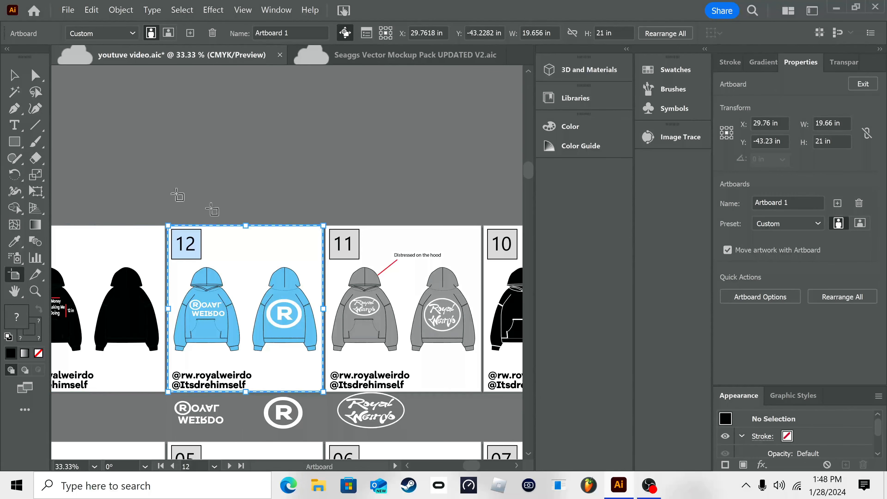
pyautogui.click(15, 75)
pyautogui.moveTo(402, 185); pyautogui.dragTo(151, 238)
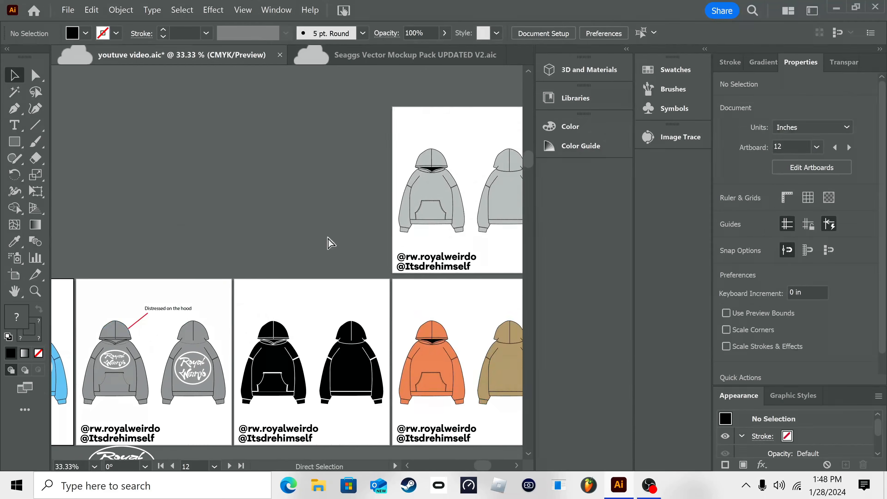
pyautogui.moveTo(482, 223); pyautogui.dragTo(300, 224)
pyautogui.hotkey('ctrl', 'z')
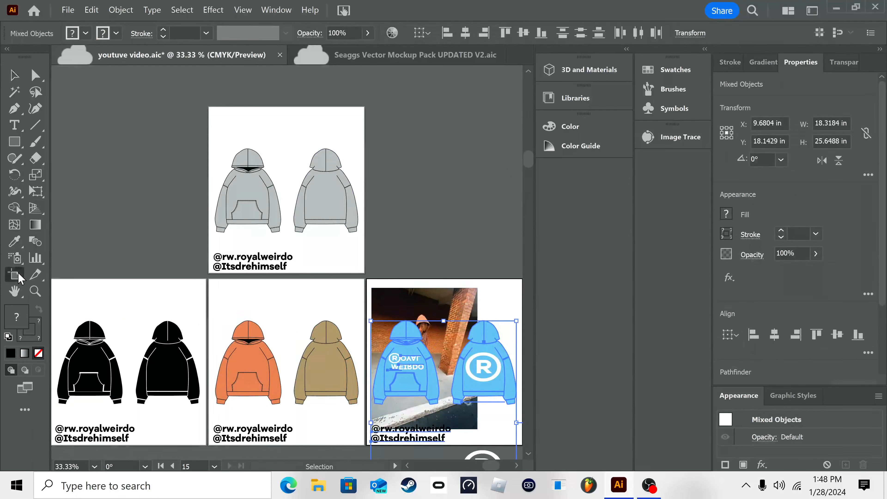
# Step: Move the blue hoodie artboard copy up beside the light gray hoodie copy and remove the photo overlapping it
pyautogui.hotkey('shift', 'o')
pyautogui.moveTo(502, 299)
pyautogui.mouseDown()
pyautogui.moveTo(496, 120)
pyautogui.moveTo(502, 128)
pyautogui.mouseUp()
pyautogui.click(14, 75)
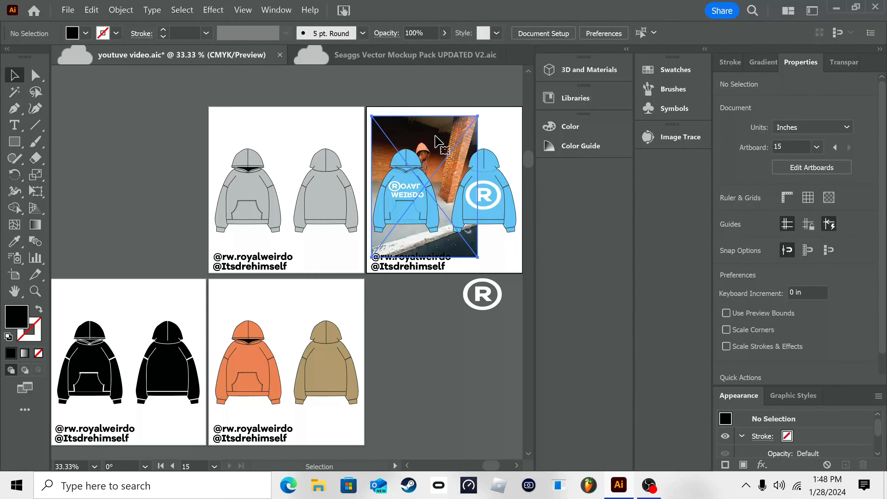
pyautogui.moveTo(409, 250); pyautogui.dragTo(347, 304)
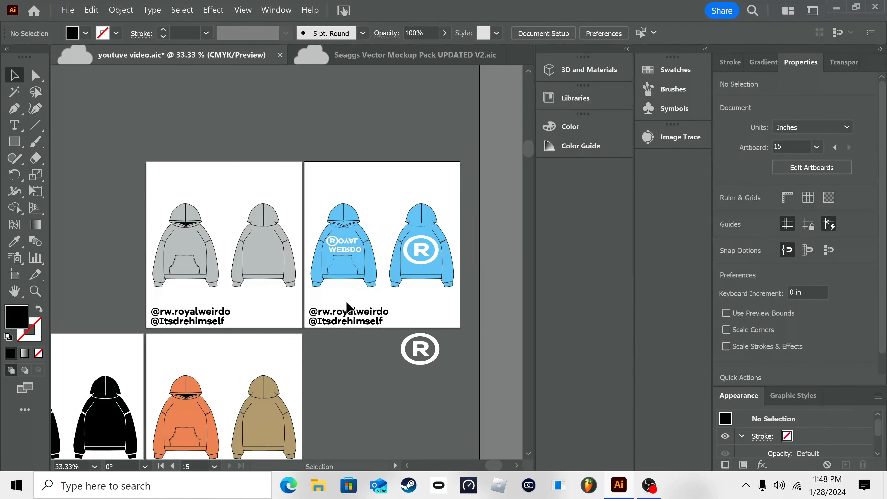
# Step: Copy the diagonal red line and its "Distressed on the hood" label from the gray hoodie on artboard 11
pyautogui.moveTo(171, 395); pyautogui.dragTo(487, 327)
pyautogui.moveTo(189, 328); pyautogui.dragTo(395, 317)
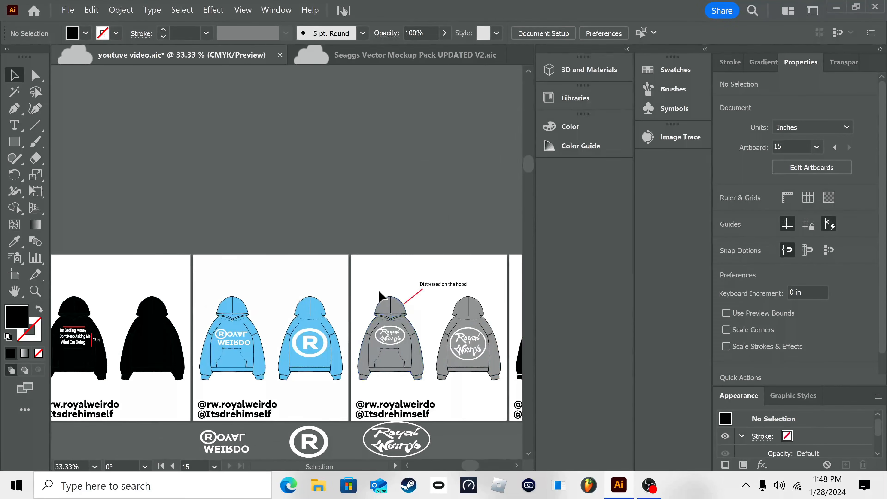
pyautogui.click(418, 295)
pyautogui.moveTo(426, 234); pyautogui.dragTo(361, 259)
pyautogui.click(390, 285)
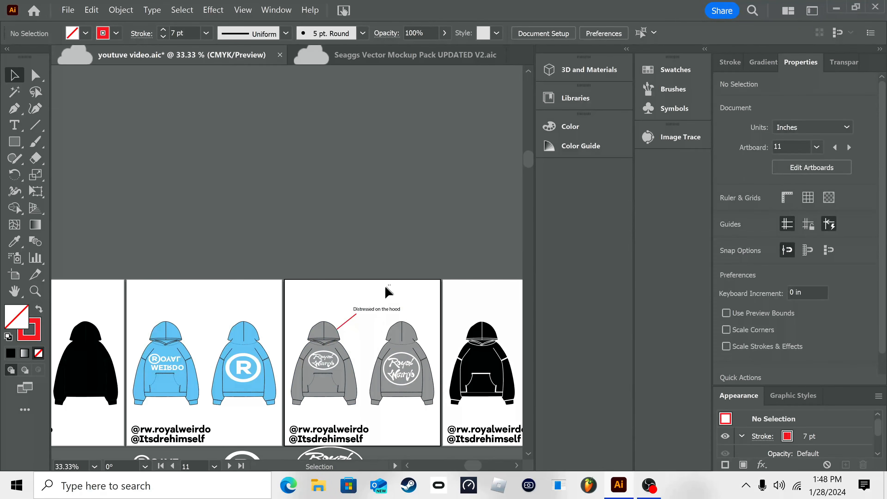
pyautogui.moveTo(346, 315); pyautogui.dragTo(345, 316)
pyautogui.hotkey('ctrl', 'c')
# Step: Paste the red line and label onto artboard 15, with the line starting at the blue front hoodie's hood
pyautogui.moveTo(479, 301); pyautogui.dragTo(211, 345)
pyautogui.moveTo(355, 273); pyautogui.dragTo(44, 302)
pyautogui.hotkey('ctrl', 'v')
pyautogui.moveTo(269, 262); pyautogui.dragTo(249, 217)
pyautogui.click(168, 402)
# Step: Copy the two red marker lines and the "12 in" label lying beside artboard 13
pyautogui.moveTo(112, 339); pyautogui.dragTo(313, 249)
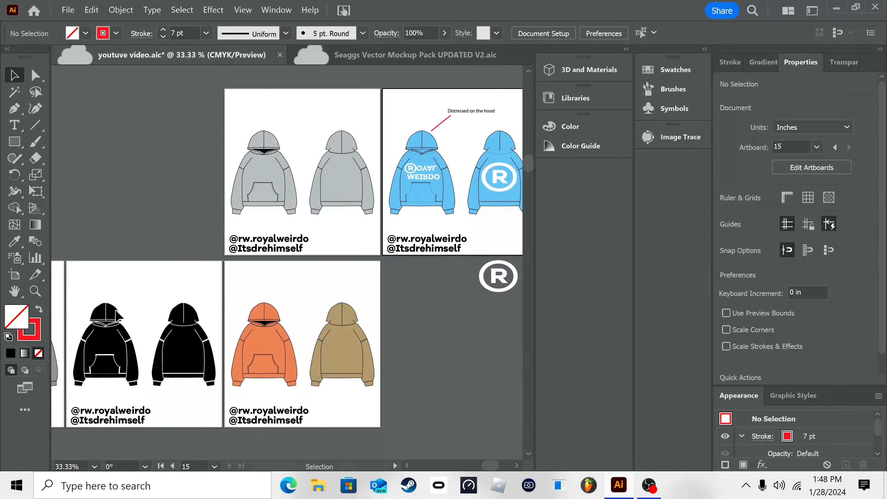
pyautogui.moveTo(104, 308); pyautogui.dragTo(289, 322)
pyautogui.moveTo(201, 293); pyautogui.dragTo(164, 317)
pyautogui.click(214, 241)
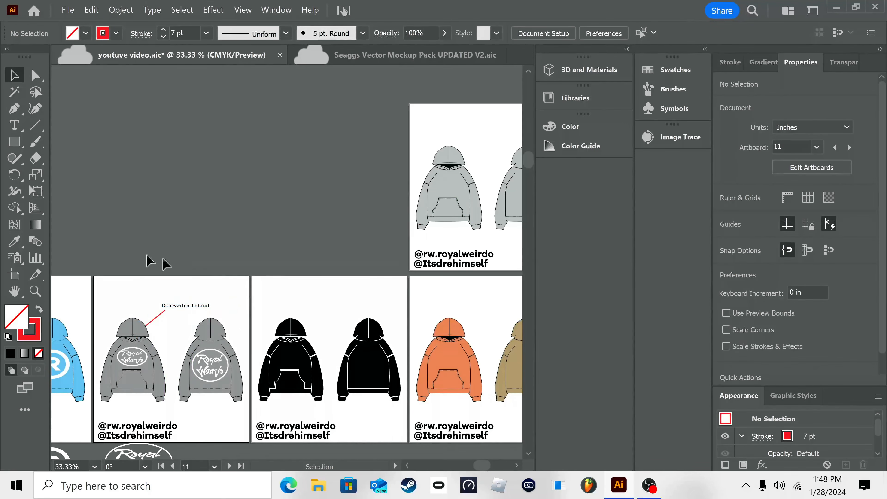
pyautogui.hscroll(-6, 149, 261)
pyautogui.hscroll(-4, 253, 268)
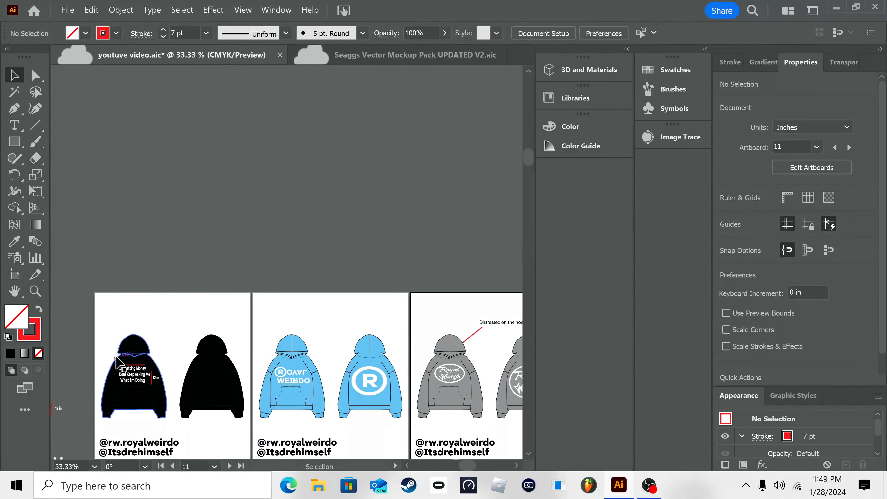
pyautogui.hscroll(-3, 160, 322)
pyautogui.scroll(-2, 160, 321)
pyautogui.moveTo(153, 375); pyautogui.dragTo(154, 377)
pyautogui.hotkey('ctrl', 'c')
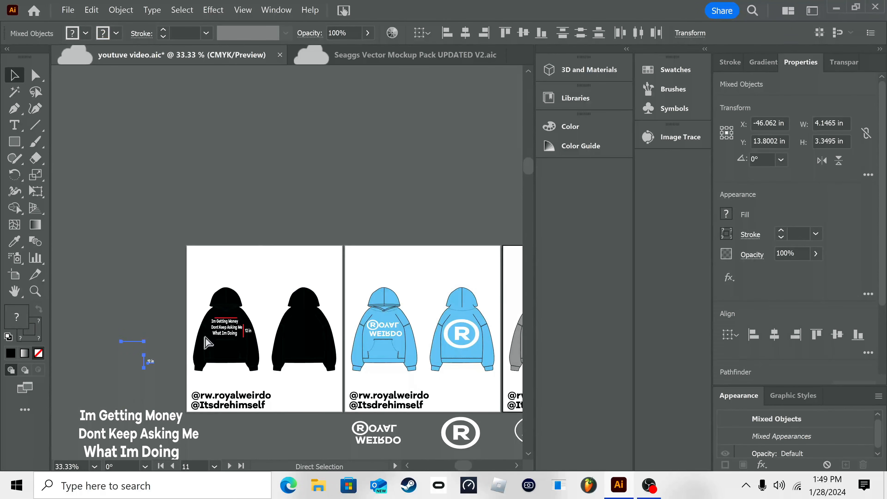
# Step: Paste the red size markers onto artboard 15 and place them around the lettering on the blue front hoodie
pyautogui.moveTo(414, 169); pyautogui.dragTo(127, 242)
pyautogui.moveTo(487, 298); pyautogui.dragTo(234, 309)
pyautogui.moveTo(483, 323); pyautogui.dragTo(300, 310)
pyautogui.scroll(1, 158, 321)
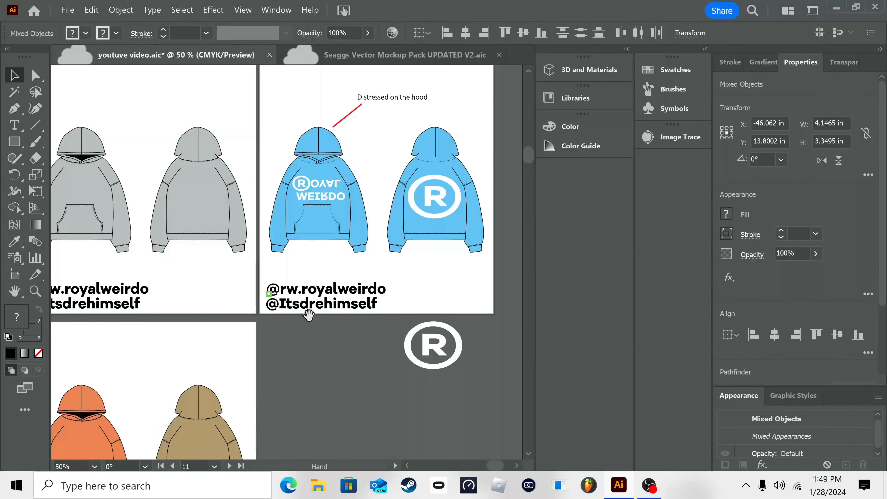
pyautogui.moveTo(438, 203); pyautogui.dragTo(365, 285)
pyautogui.hotkey('ctrl', 'v')
pyautogui.moveTo(289, 273); pyautogui.dragTo(262, 258)
# Step: Place the "12 in" label beside the vertical red marker on the blue front hoodie and fill the text with black
pyautogui.click(279, 236)
pyautogui.click(271, 274)
pyautogui.hotkey('ctrl', 'z')
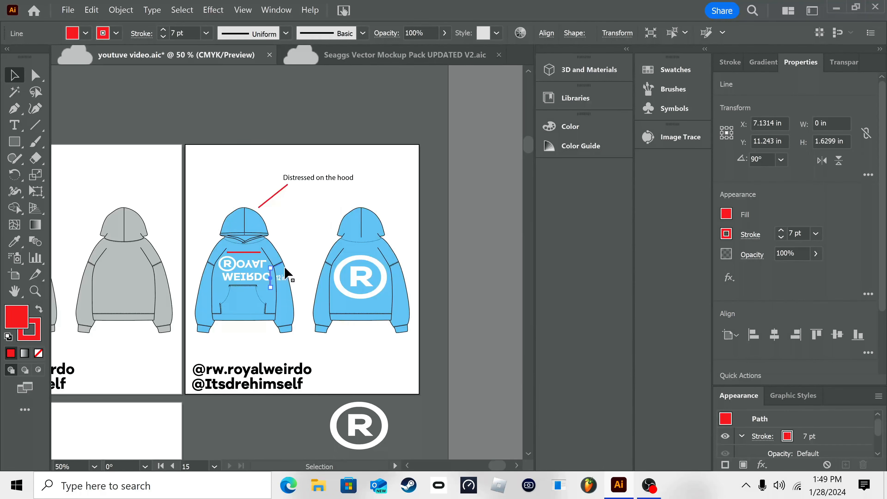
pyautogui.moveTo(276, 274)
pyautogui.mouseDown()
pyautogui.moveTo(297, 271)
pyautogui.moveTo(274, 272)
pyautogui.mouseUp()
pyautogui.click(300, 290)
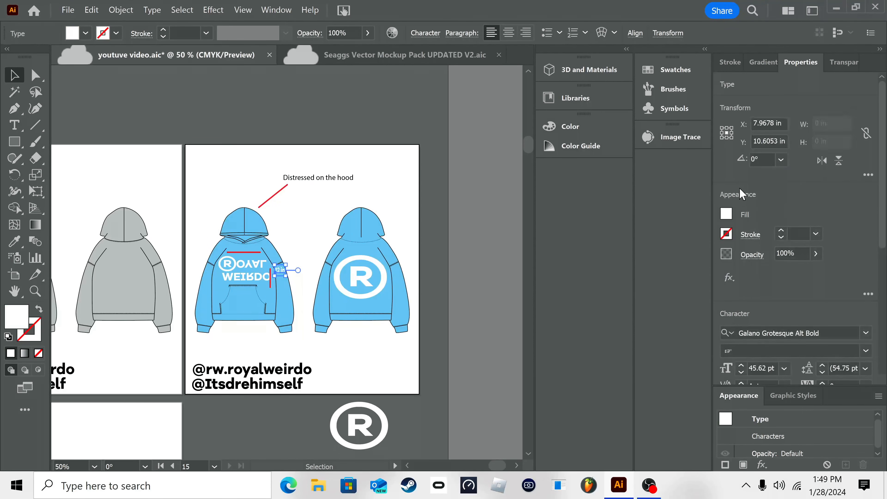
pyautogui.click(726, 215)
pyautogui.click(605, 264)
pyautogui.click(376, 348)
# Step: Move the vertical red marker up between the lettering and the "12 in" label on the blue front hoodie
pyautogui.click(271, 283)
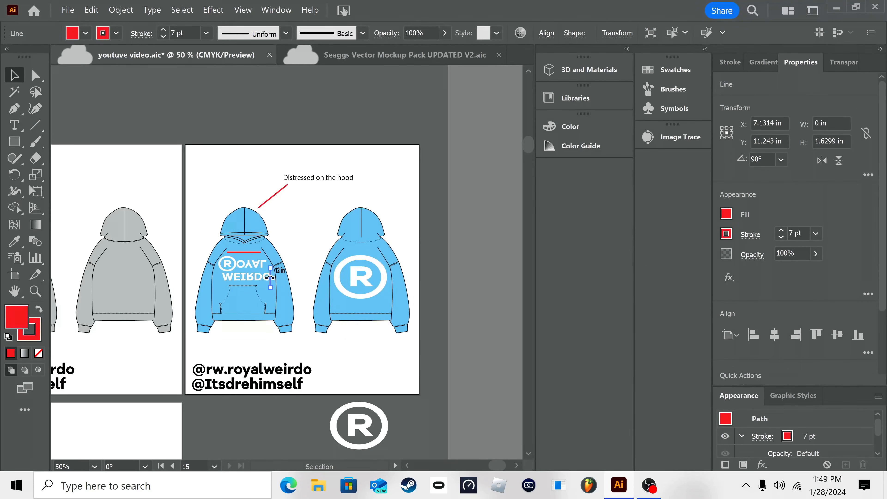
pyautogui.rightClick(338, 364)
pyautogui.click(366, 222)
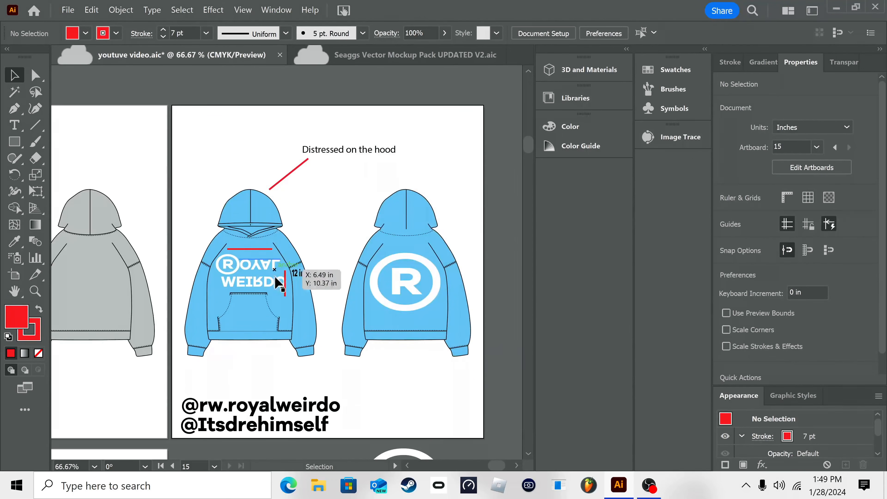
pyautogui.moveTo(285, 295); pyautogui.dragTo(288, 285)
pyautogui.click(389, 365)
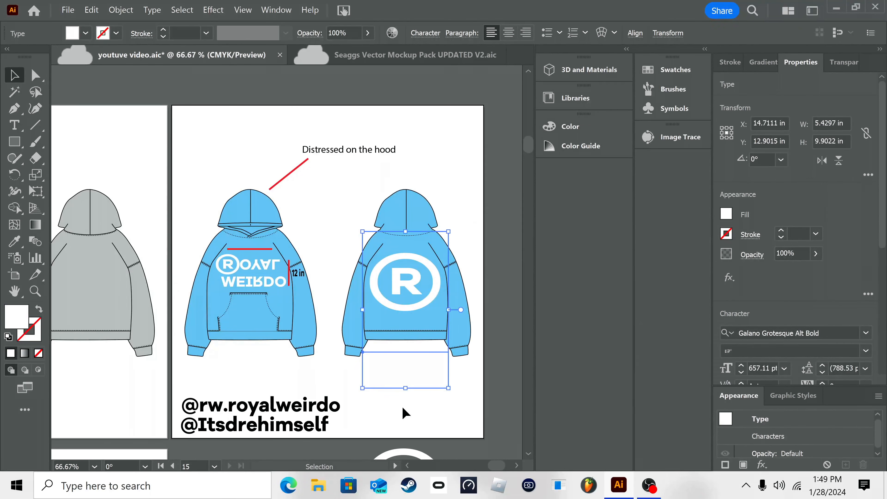
pyautogui.rightClick(414, 428)
pyautogui.click(328, 394)
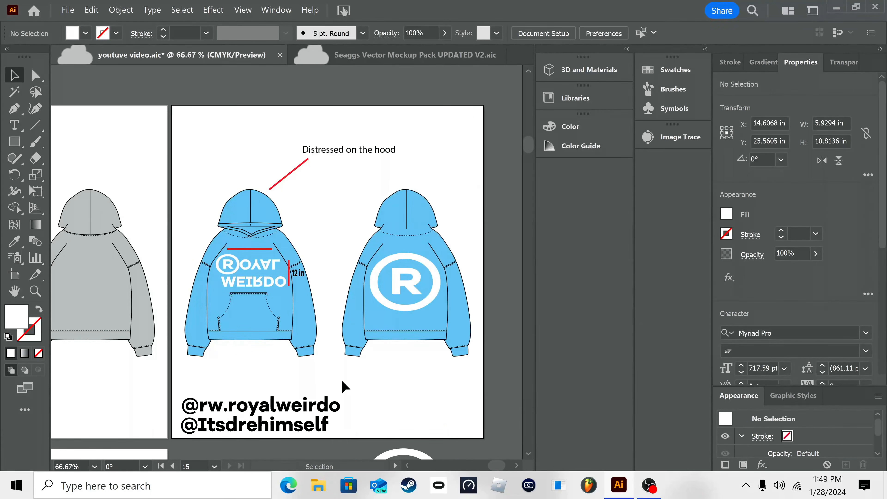
# Step: Examine the annotated blue hoodies on artboard 15 up close and alongside the neighbouring gray hoodie artboard
pyautogui.rightClick(417, 144)
pyautogui.click(421, 252)
pyautogui.rightClick(419, 254)
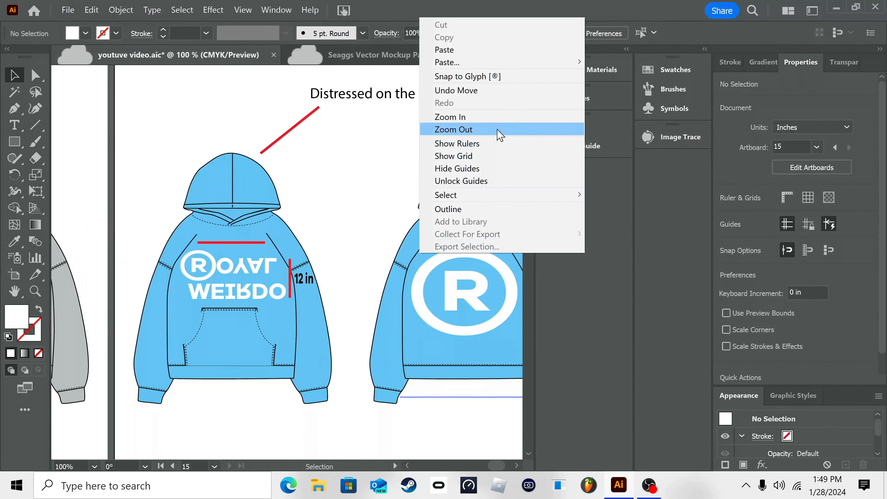
pyautogui.click(496, 130)
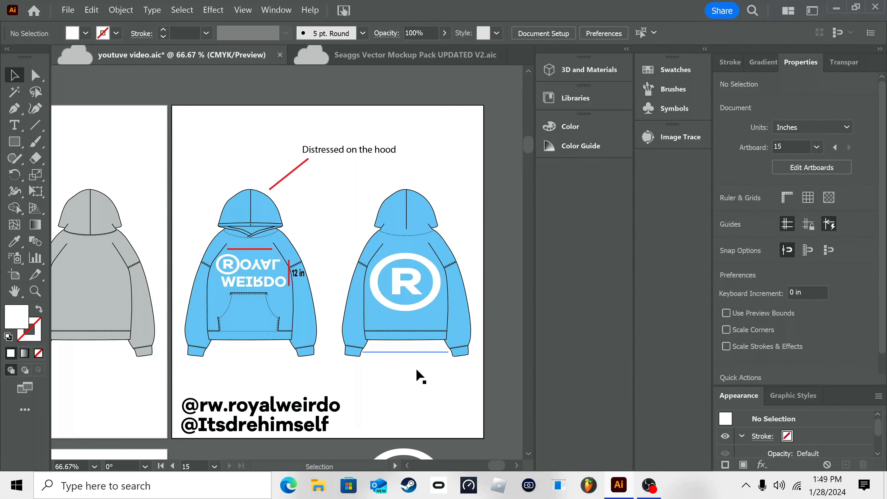
pyautogui.rightClick(316, 338)
pyautogui.click(402, 212)
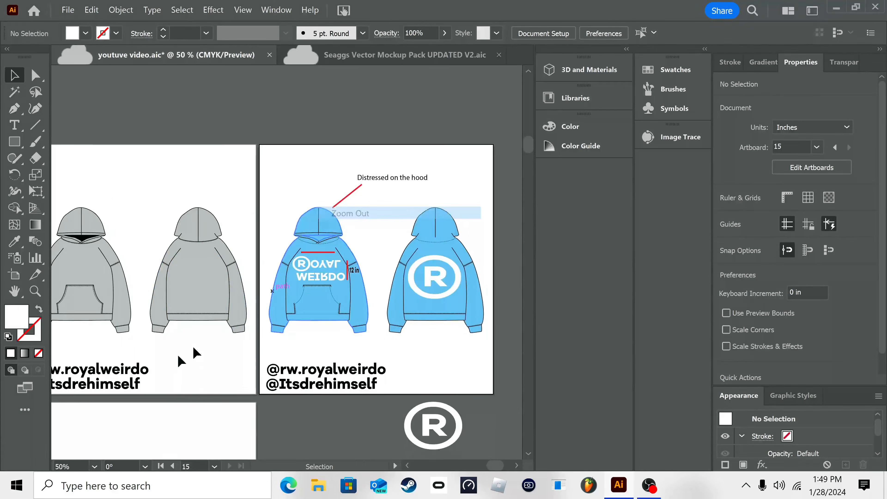
pyautogui.rightClick(281, 278)
pyautogui.click(364, 157)
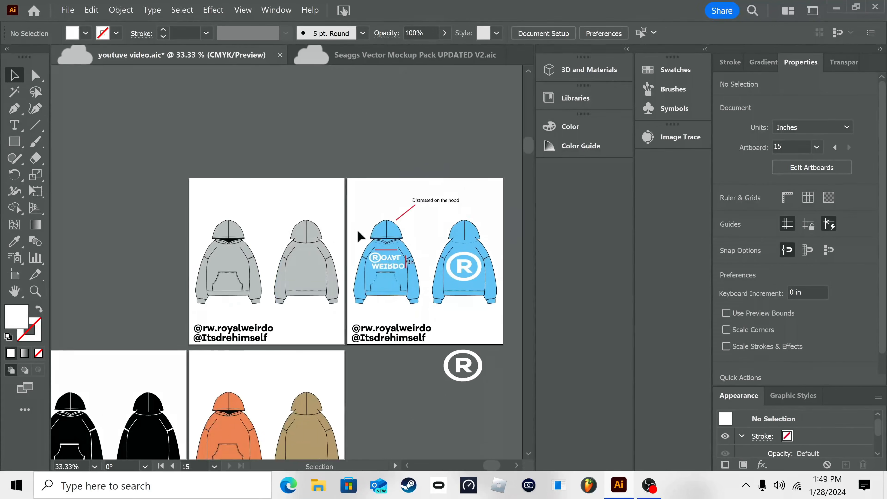
pyautogui.rightClick(287, 288)
pyautogui.click(370, 153)
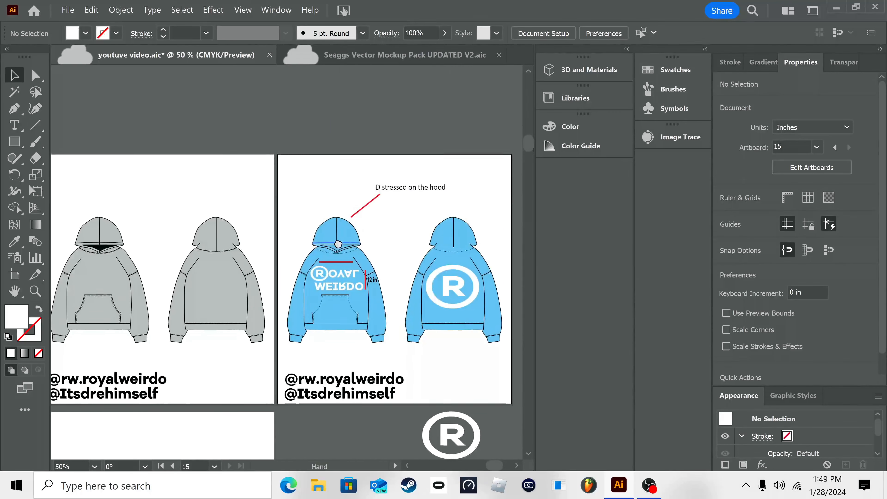
pyautogui.rightClick(341, 242)
pyautogui.click(404, 119)
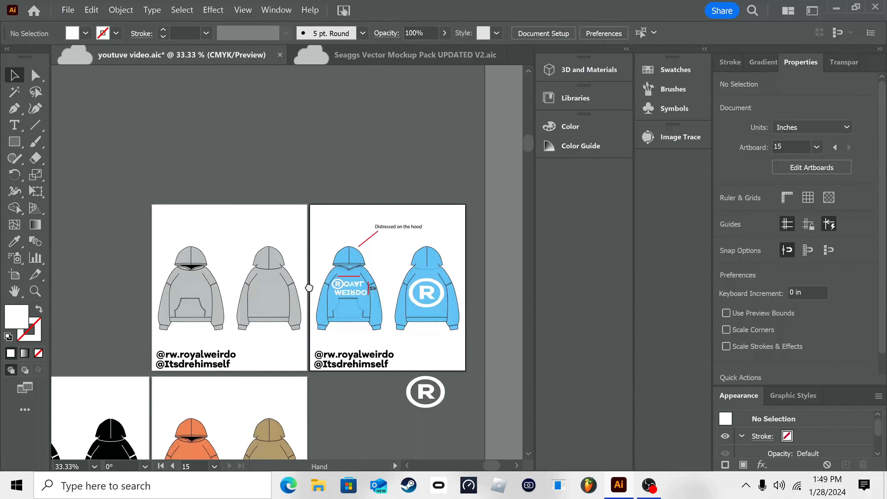